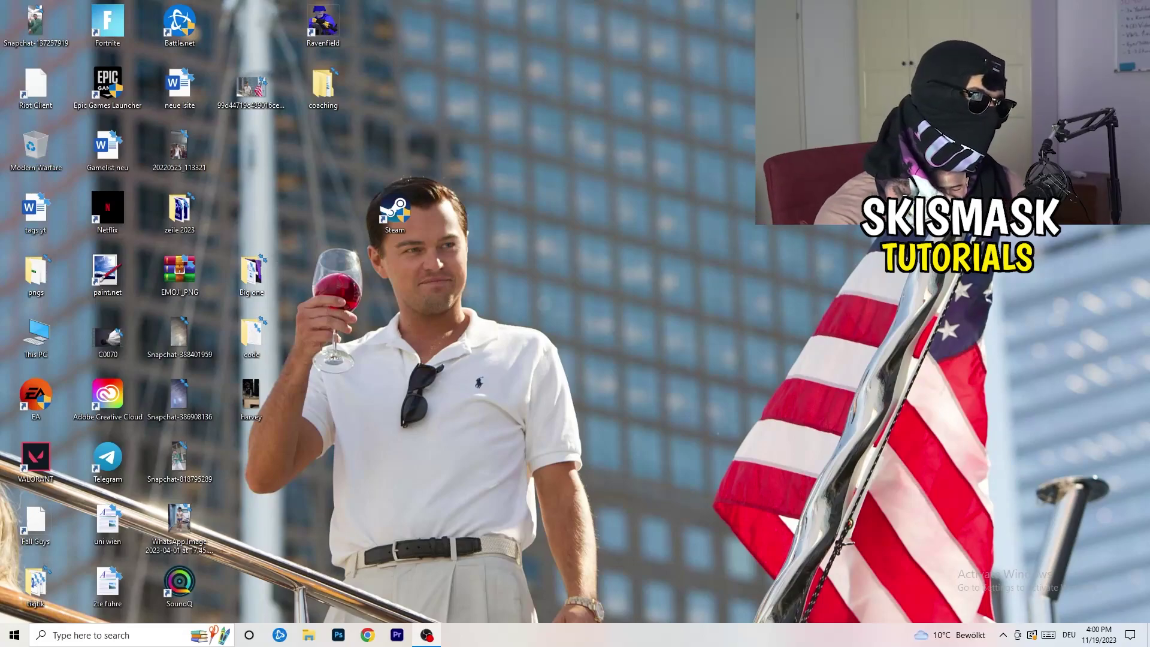
- Open Windows Settings from Start and go to the Gaming > Captures page
key(super)
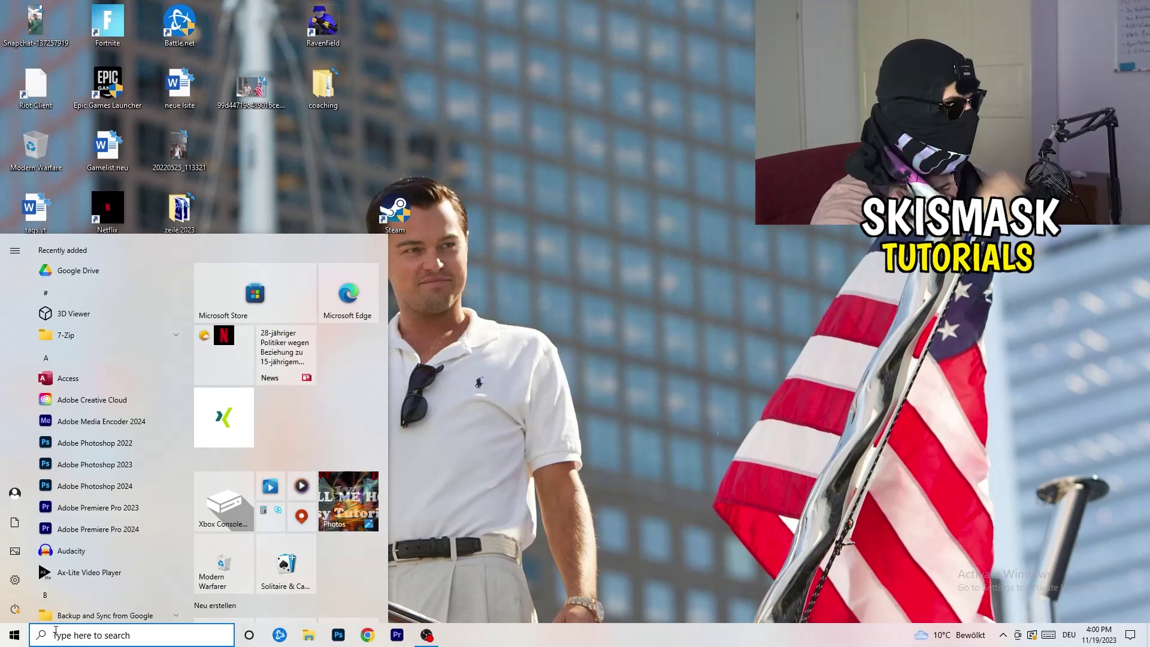
click(15, 579)
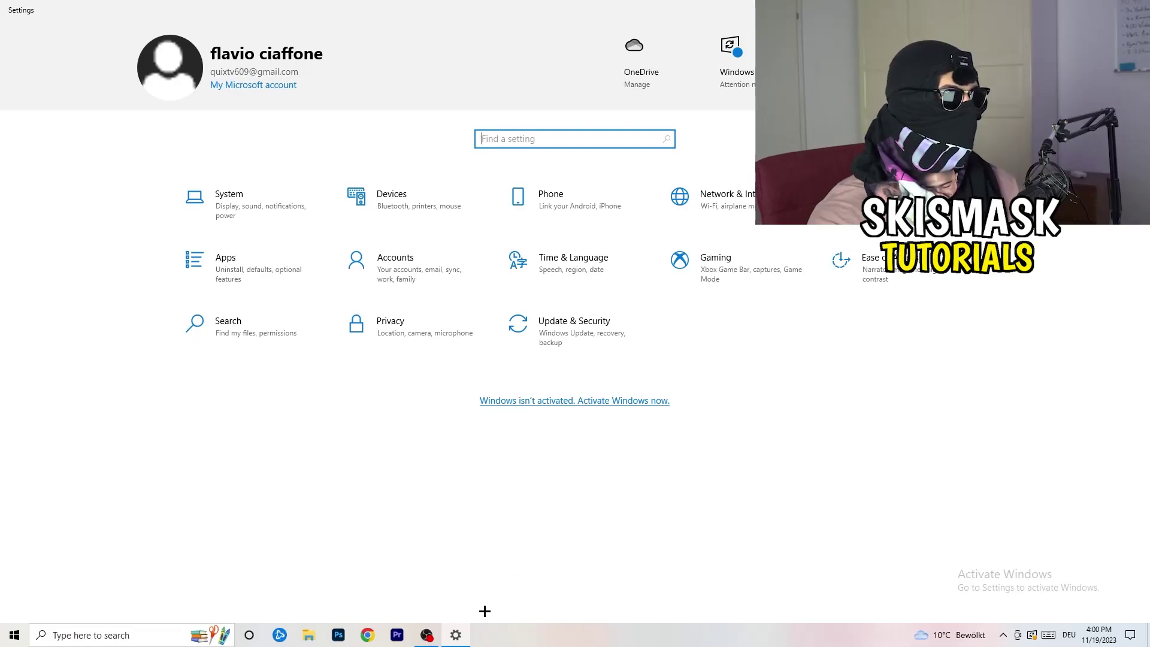
click(736, 288)
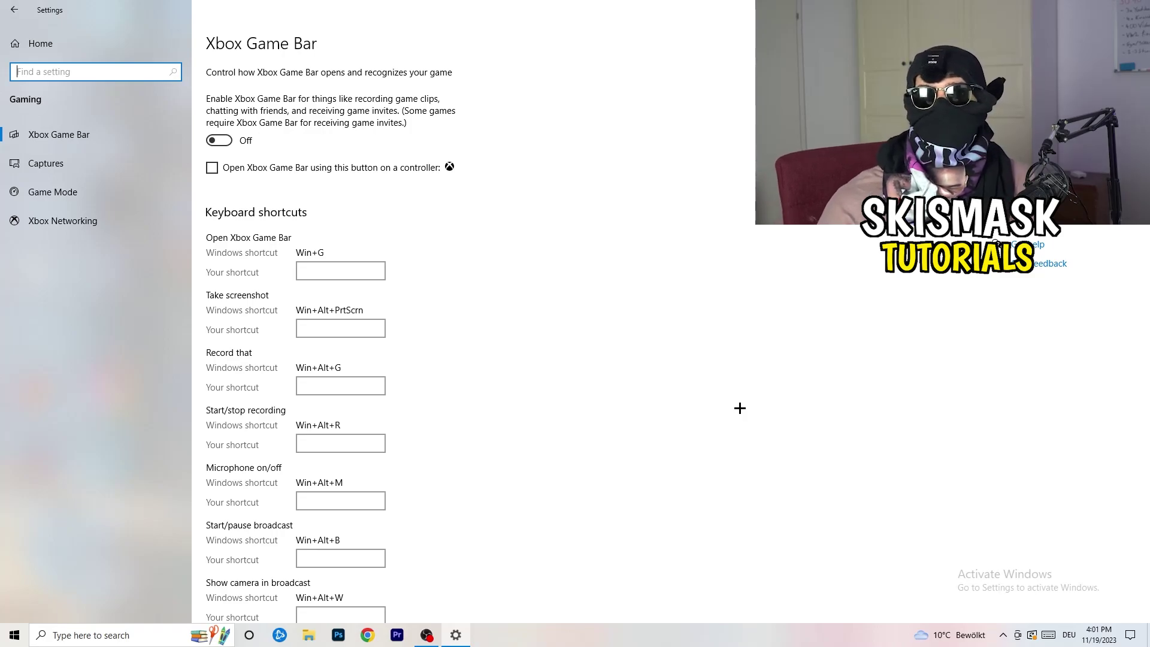
click(95, 166)
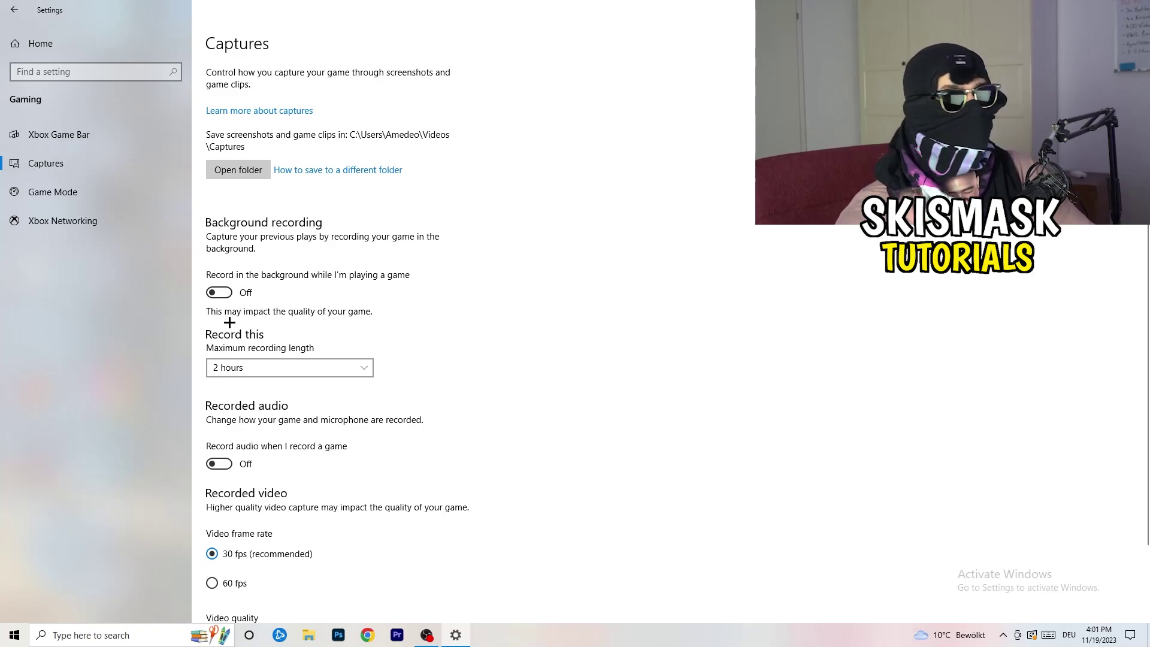
- Keep maximum recording length at 2 hours, then go to the Game Mode page
click(280, 370)
click(477, 323)
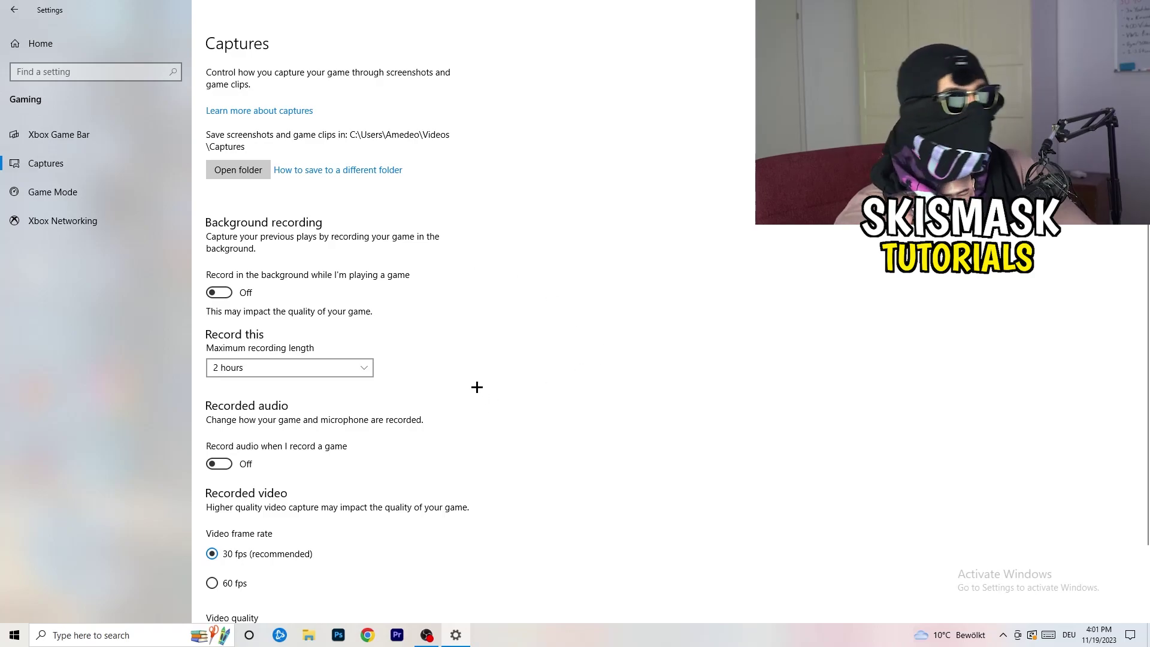
click(341, 363)
click(737, 299)
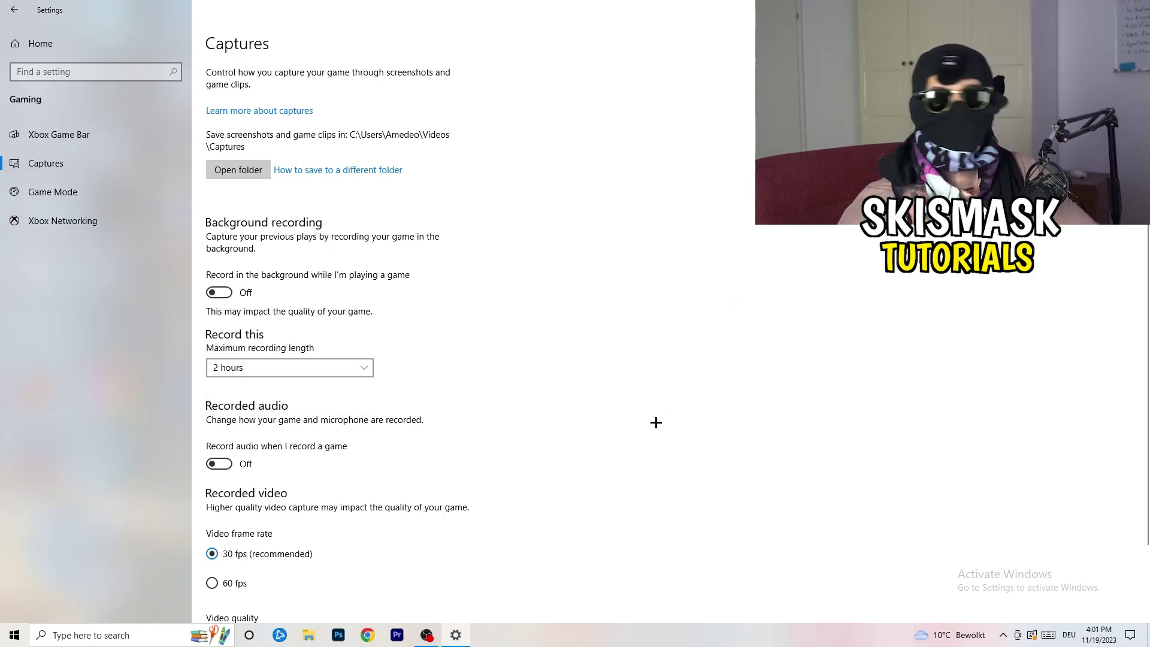
scroll(395, 461, down, 2)
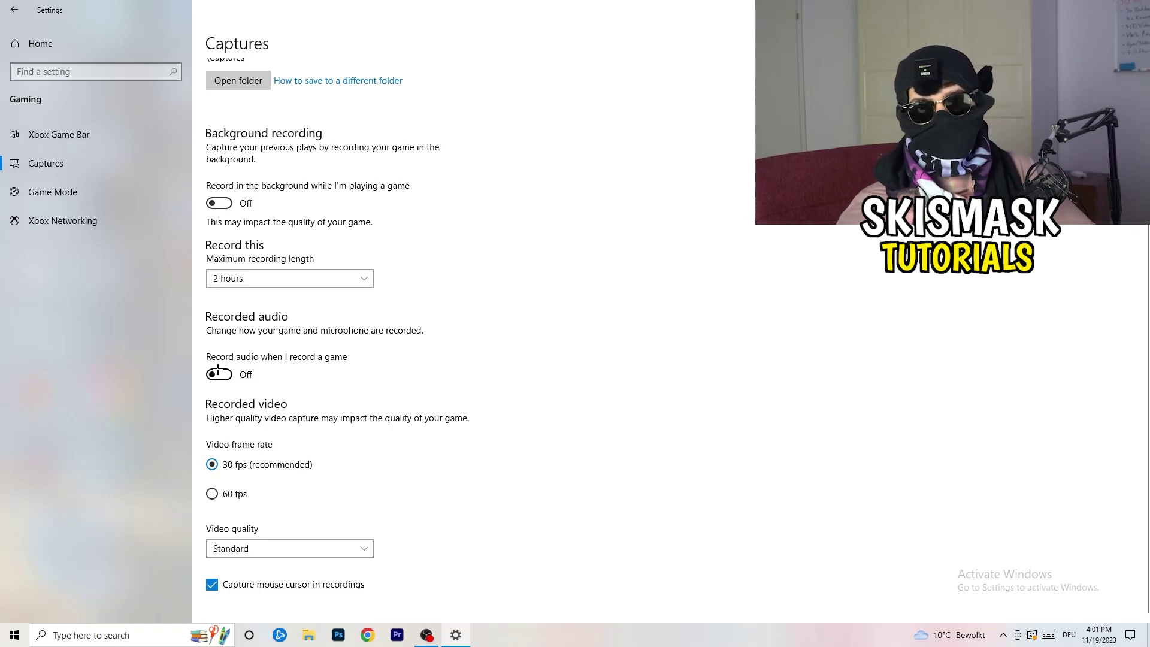
click(82, 189)
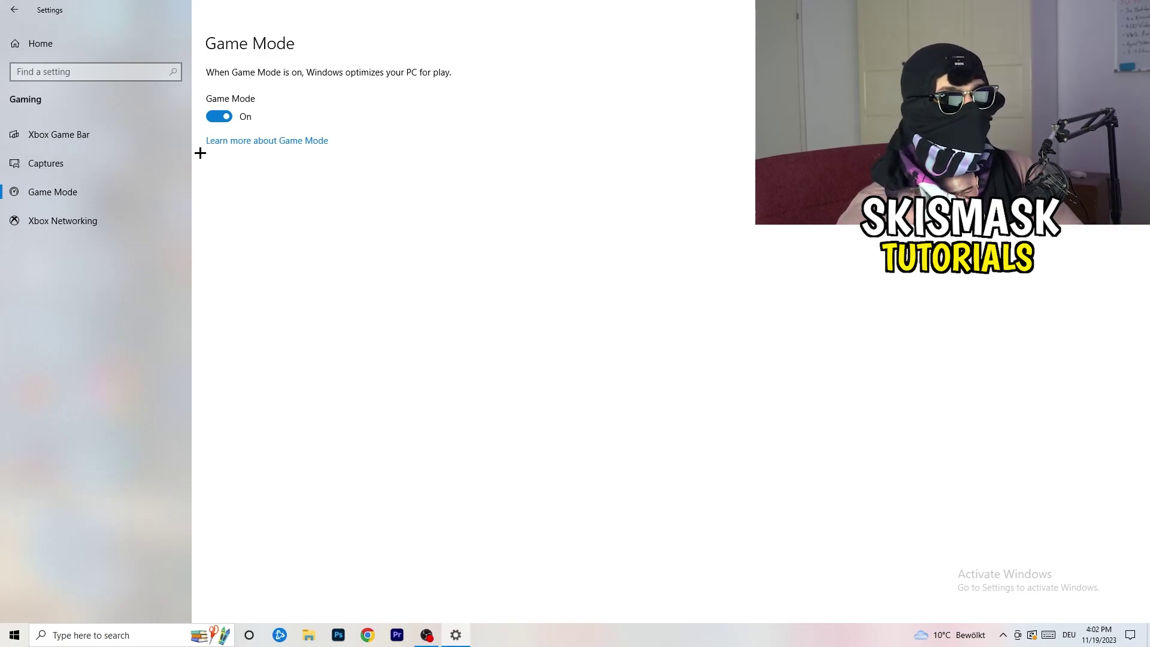
- With Game Mode confirmed on, close Settings with Alt+F4
key(alt+F4)
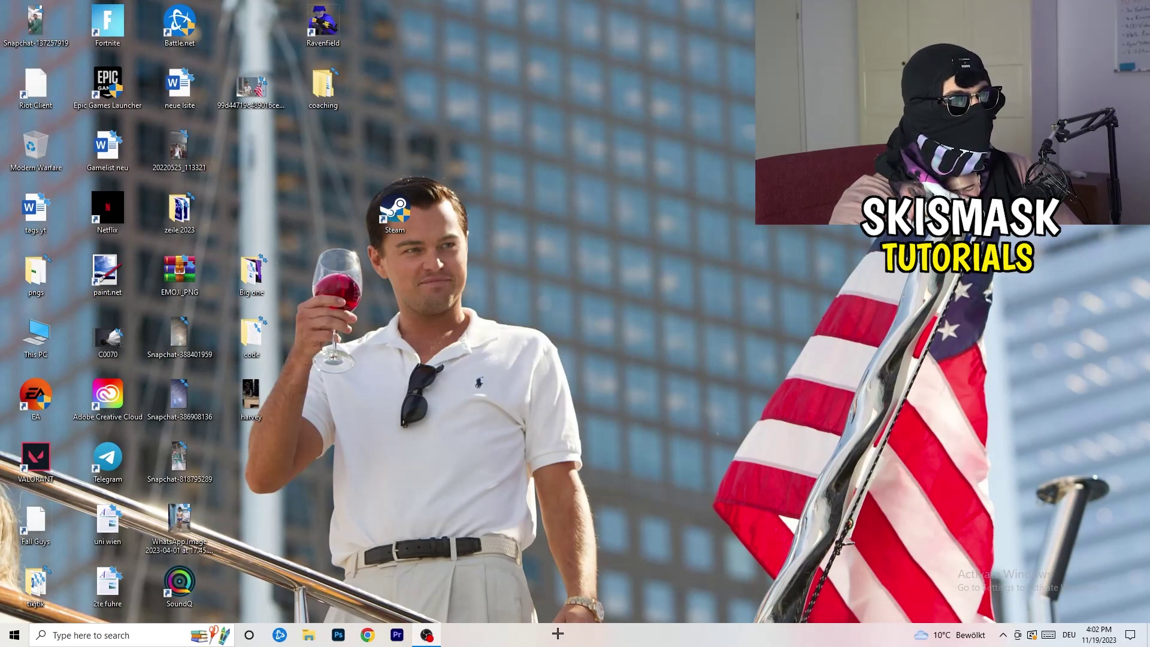
- Launch Task Manager from the taskbar and maximize it
drag(560, 633, 404, 563)
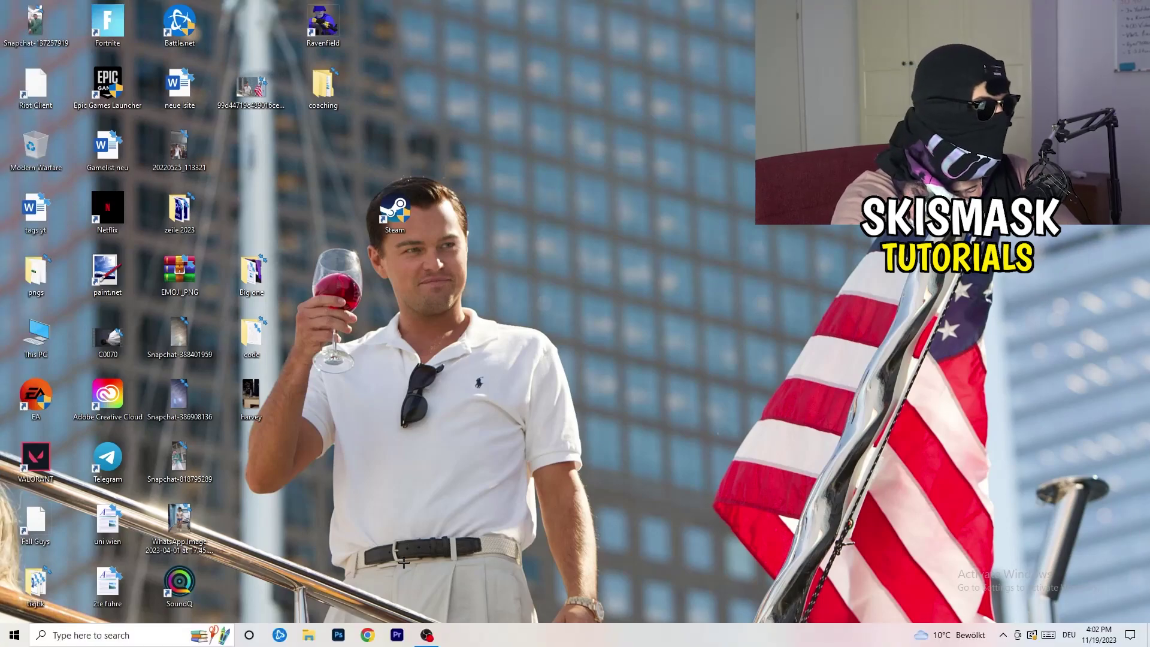
right_click(593, 642)
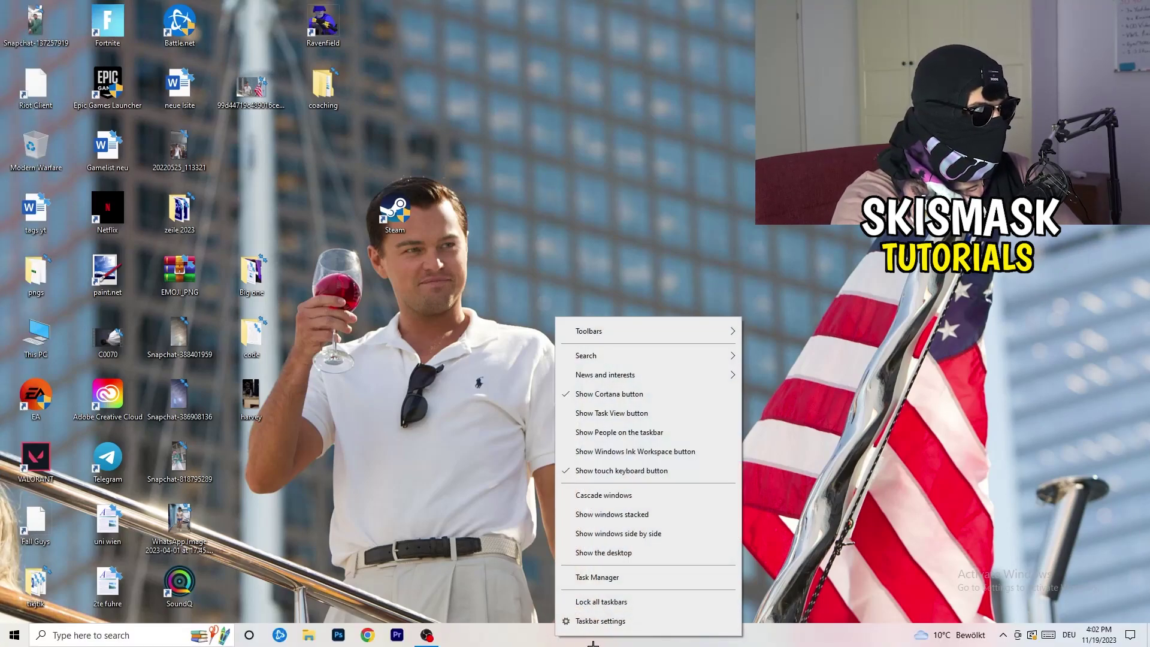
click(619, 579)
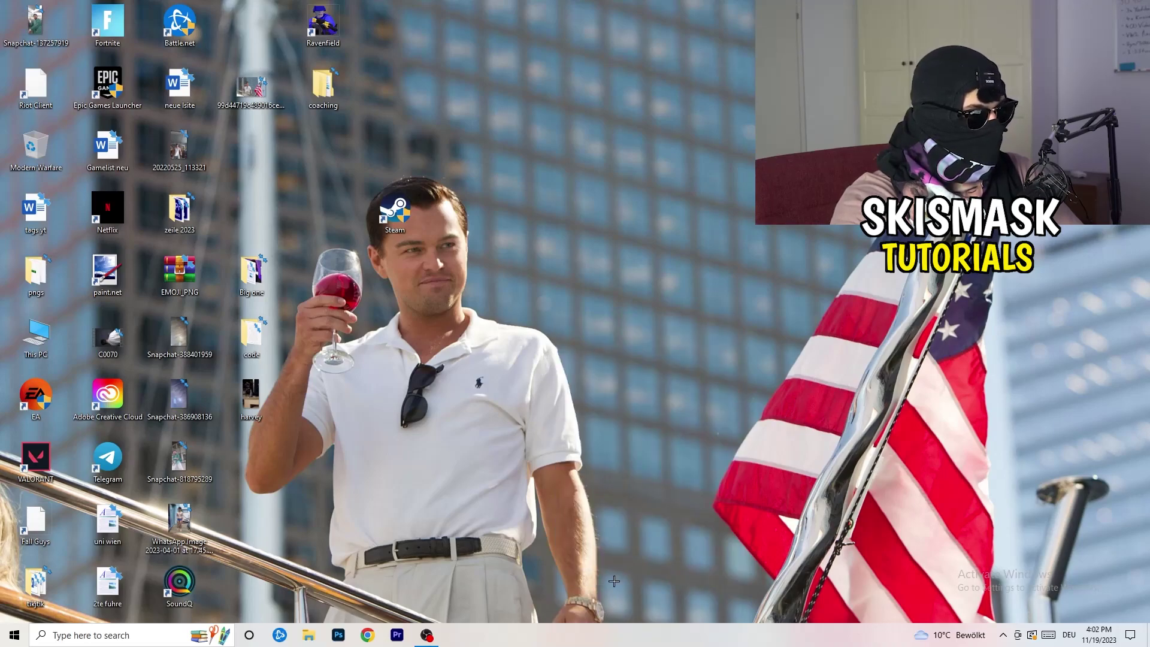
click(664, 30)
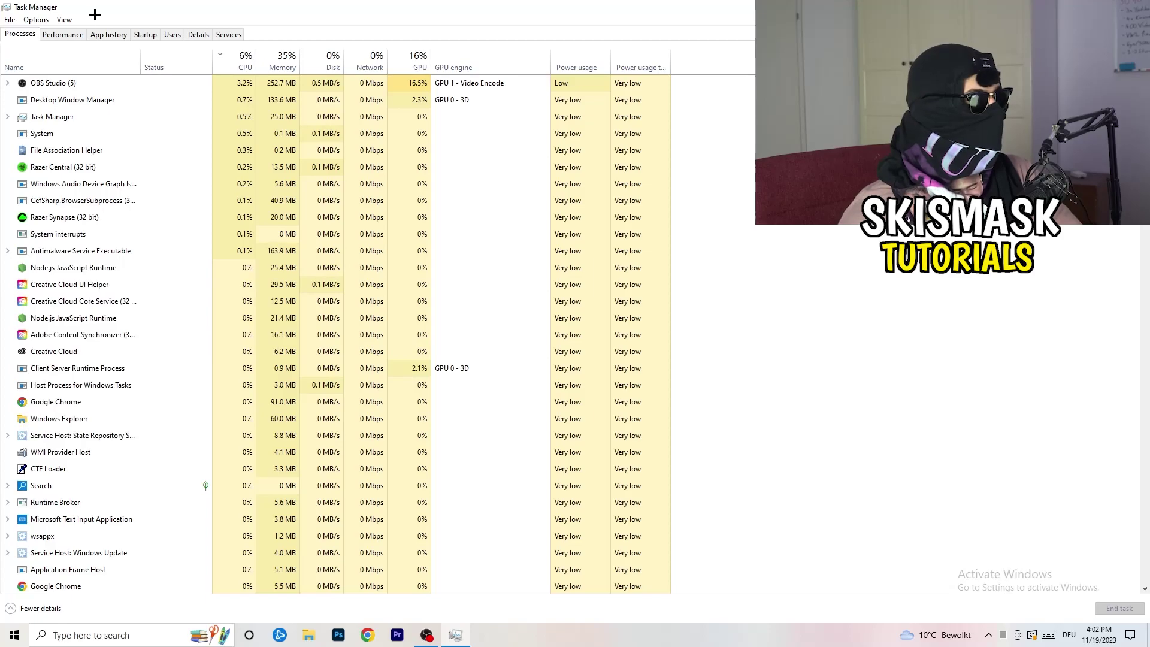
- Sort processes by GPU to check OBS Studio, then sort by CPU again
click(245, 57)
click(400, 61)
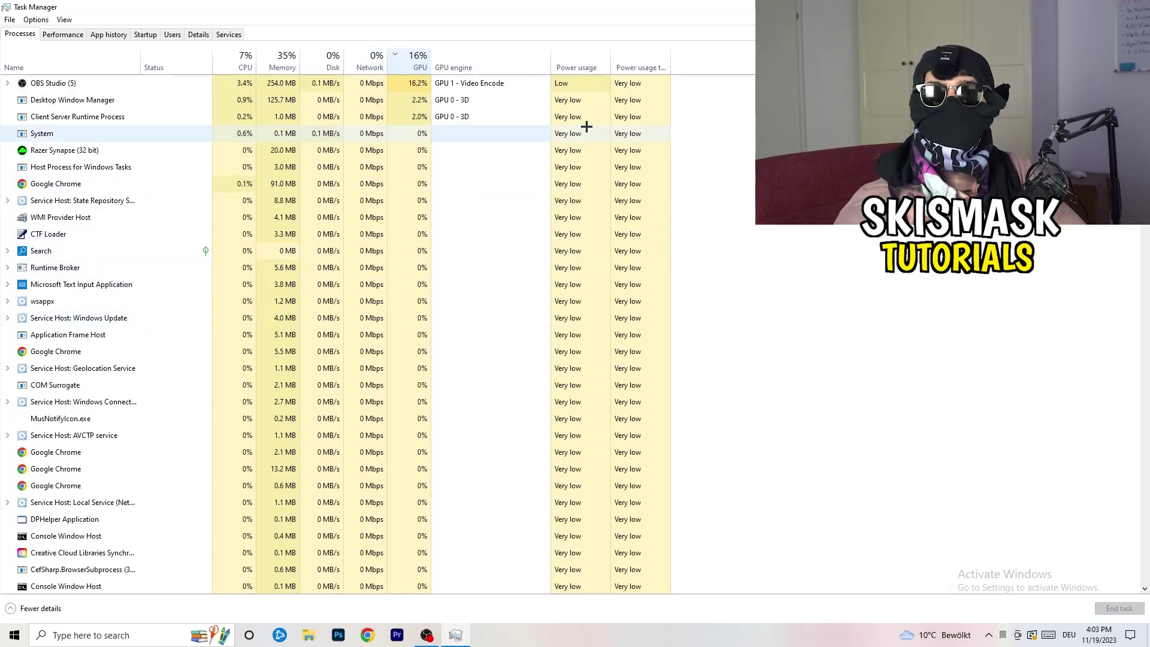
right_click(419, 87)
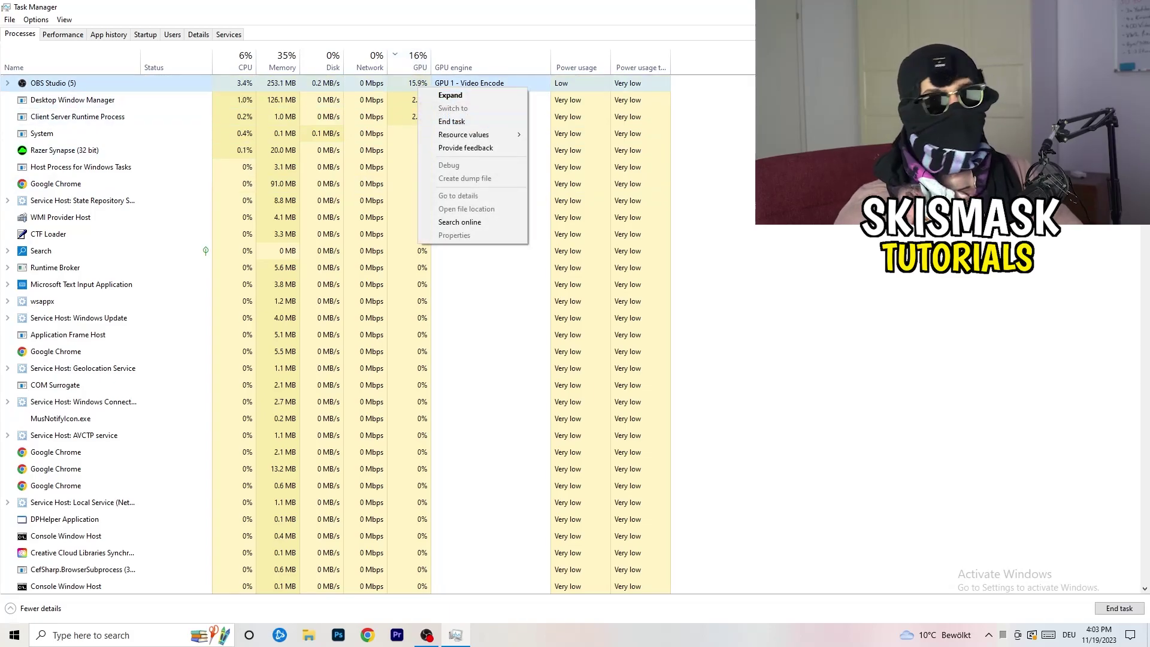
key(Escape)
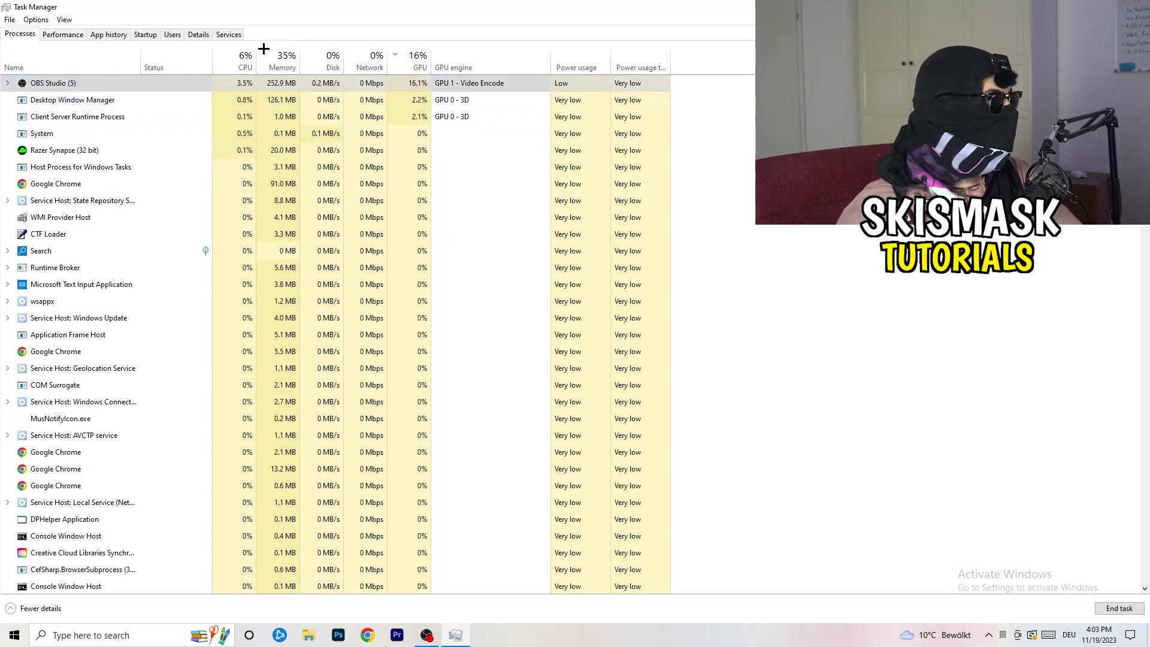
click(245, 59)
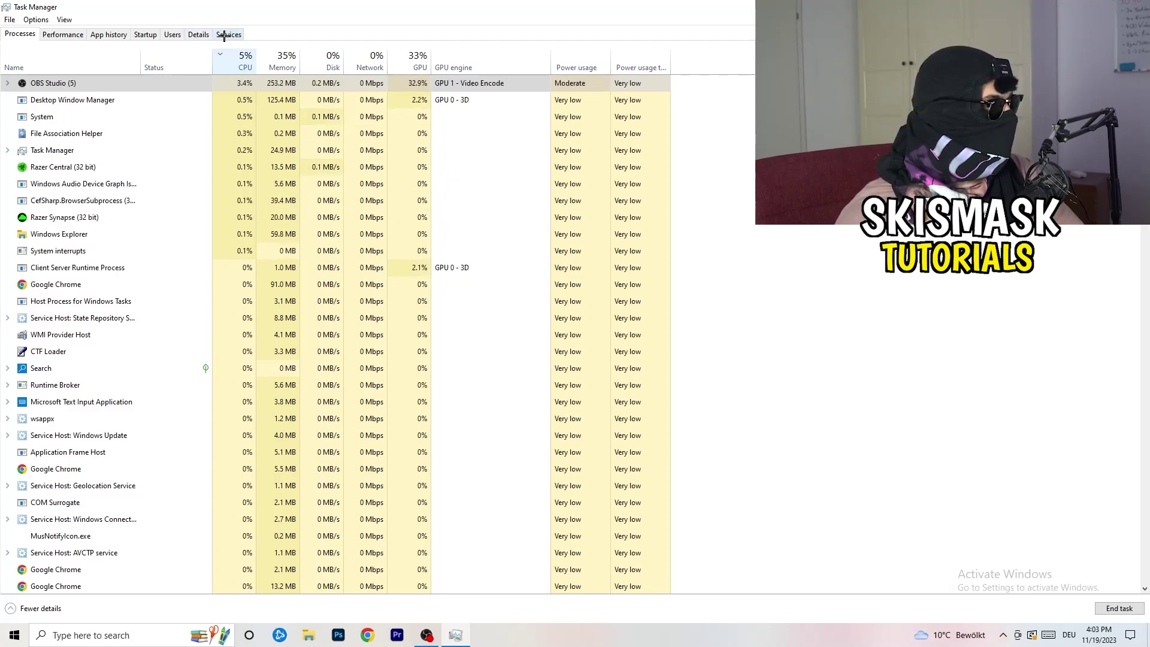
- Browse the Details tab's process list with PIDs
click(195, 36)
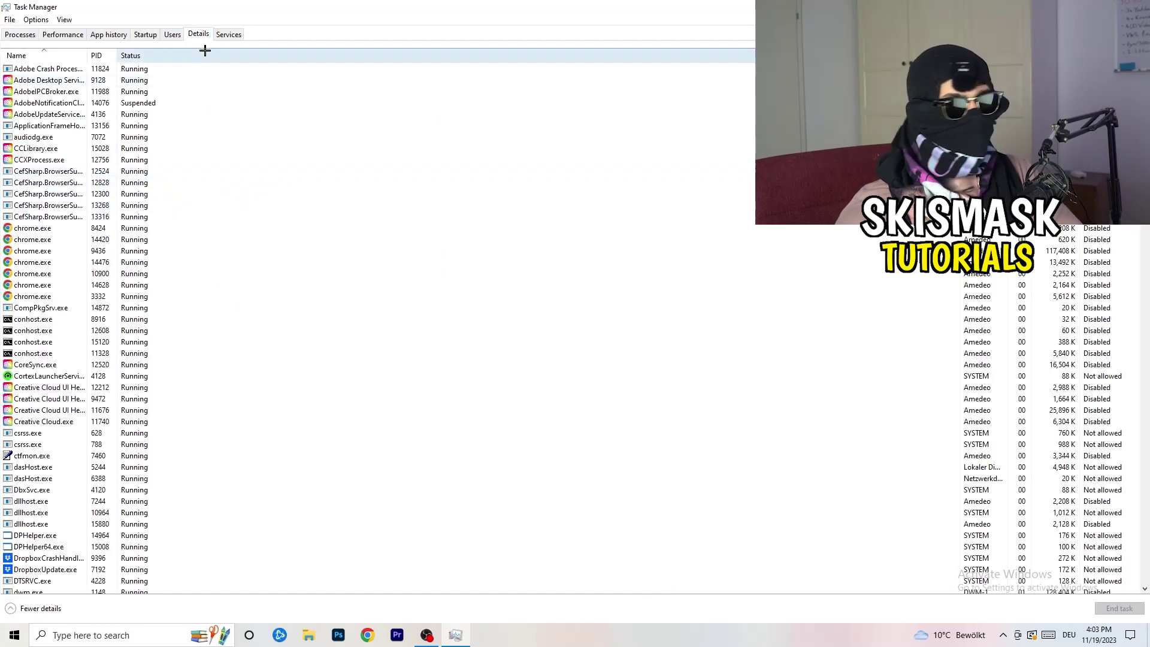
scroll(169, 311, down, 5)
scroll(170, 308, up, 5)
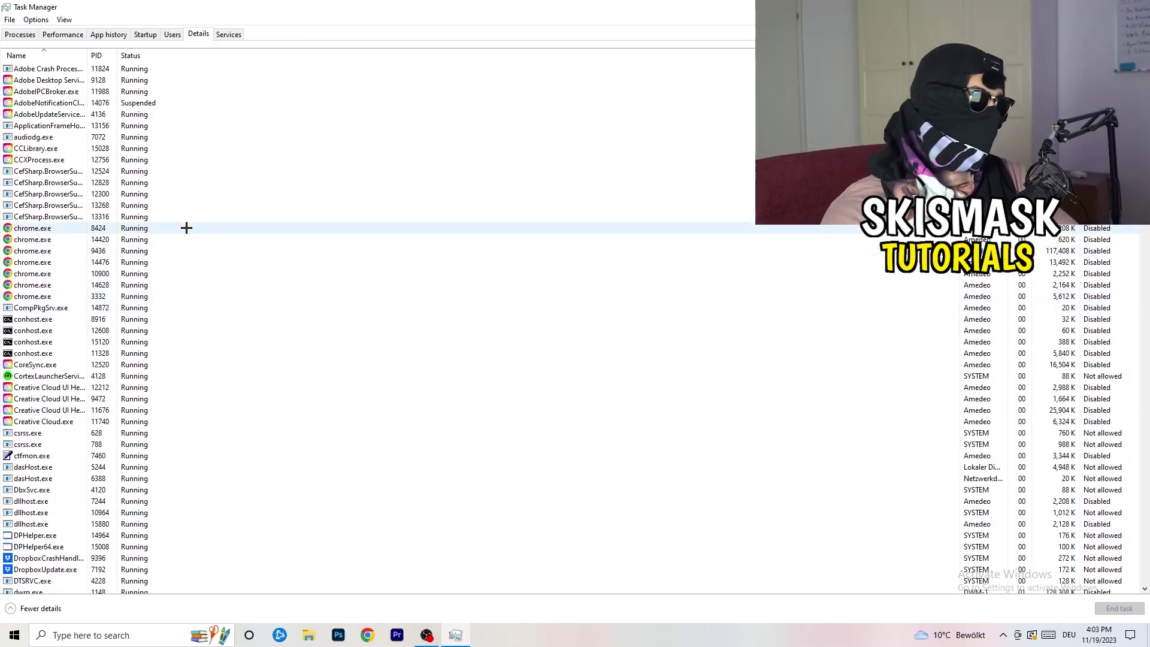
scroll(125, 269, down, 3)
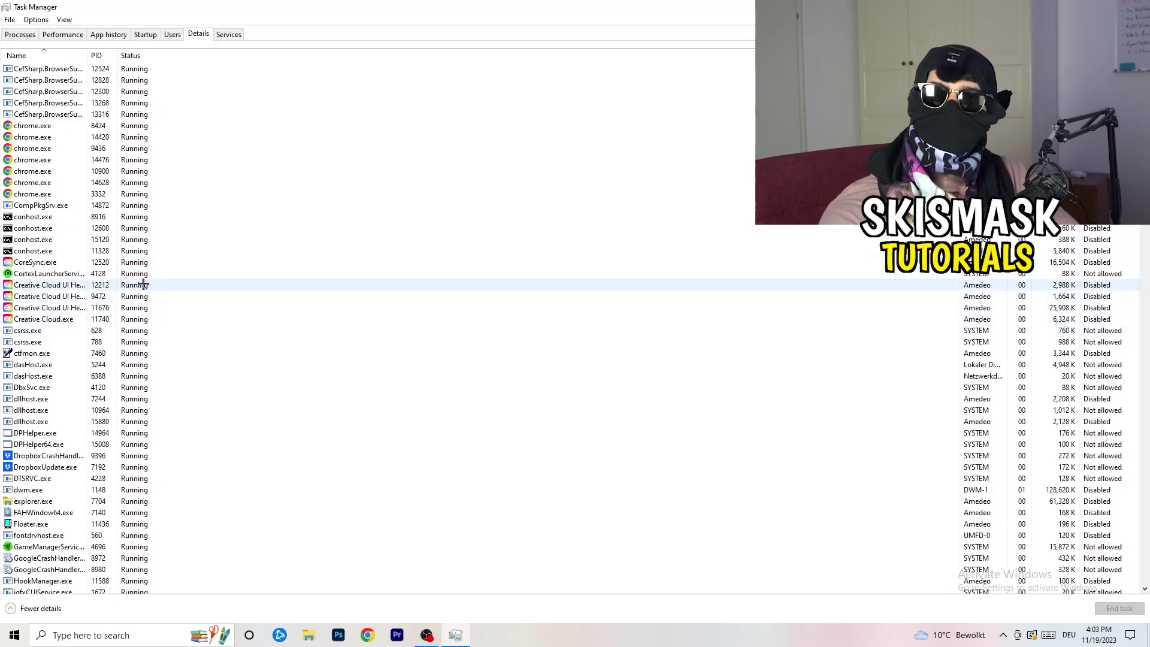
- Review Creative Cloud UI Helper's priority options, then view the Startup apps list
right_click(48, 308)
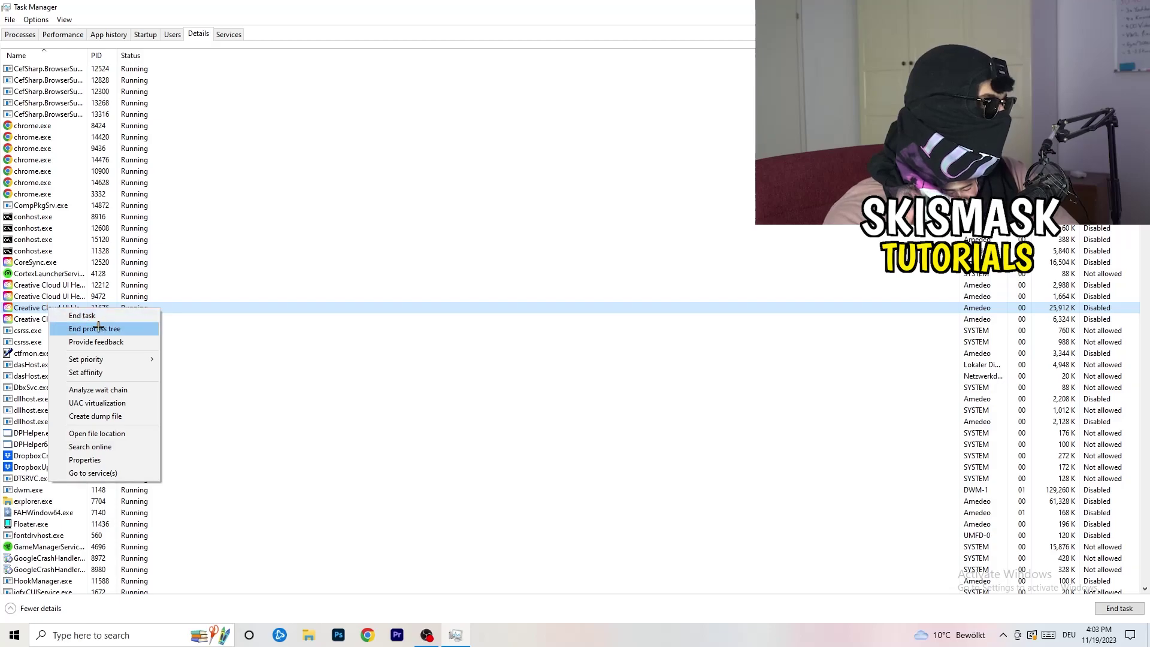
mouse_move(128, 359)
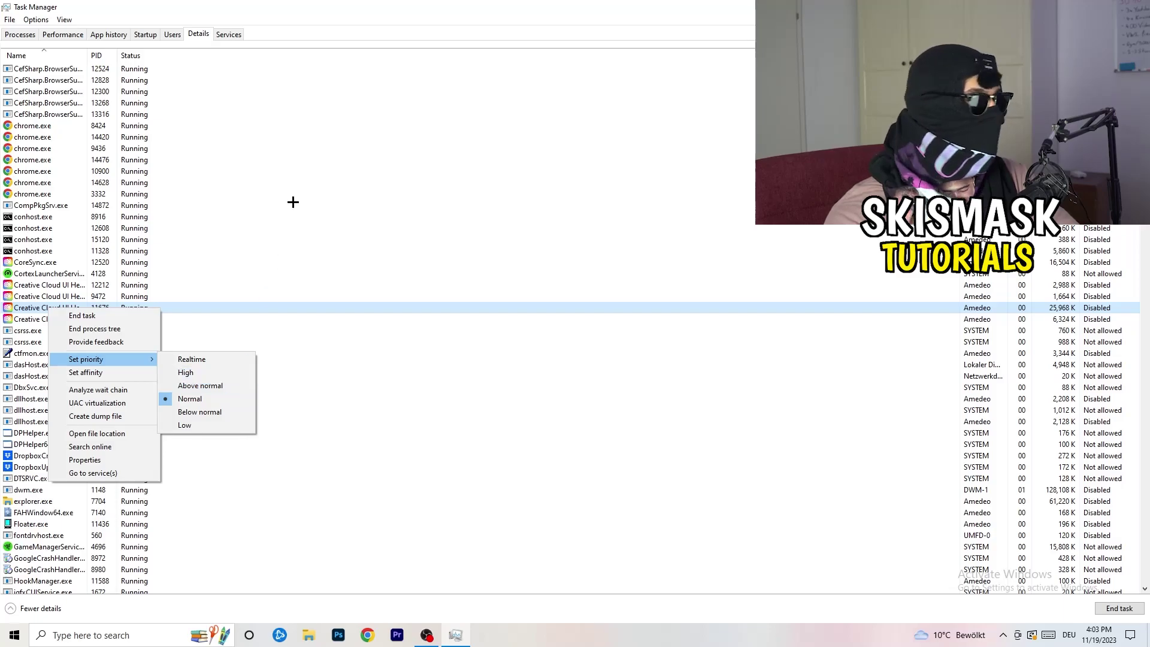
click(146, 35)
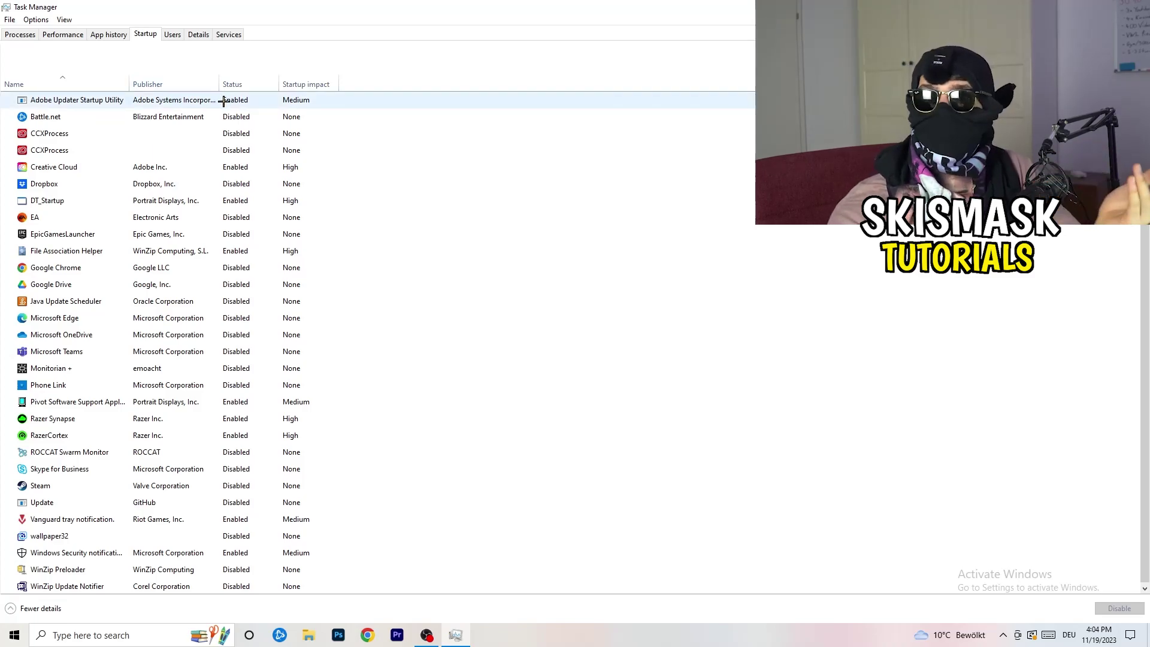
- Leave DT_Startup enabled and close Task Manager with Alt+F4
right_click(264, 197)
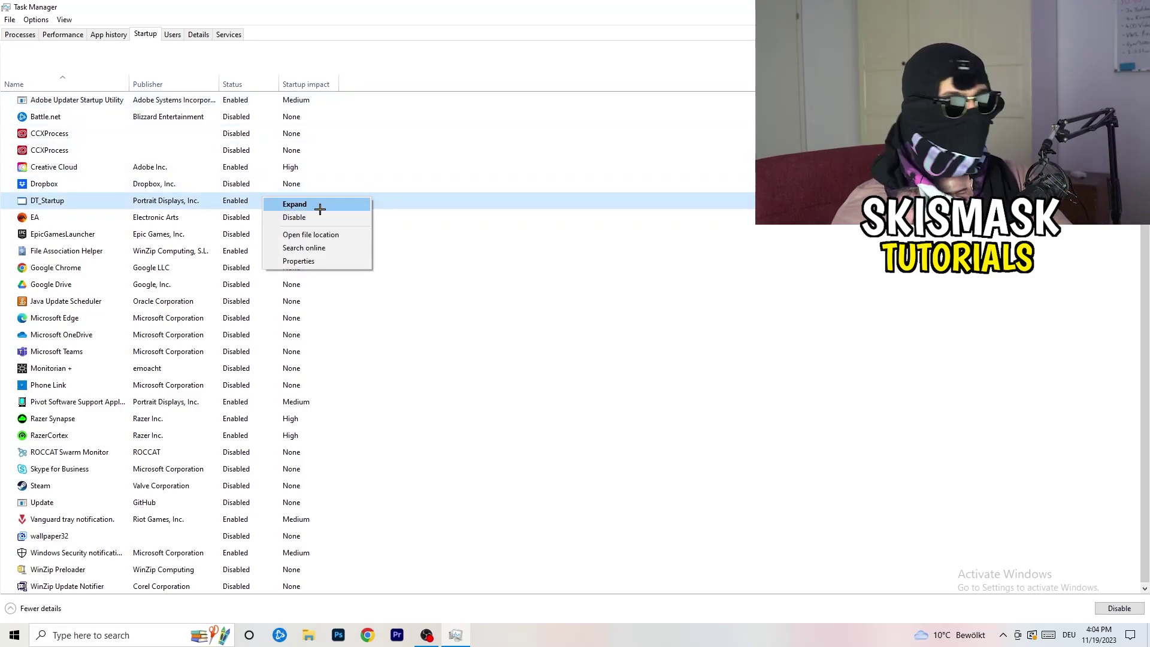
click(673, 40)
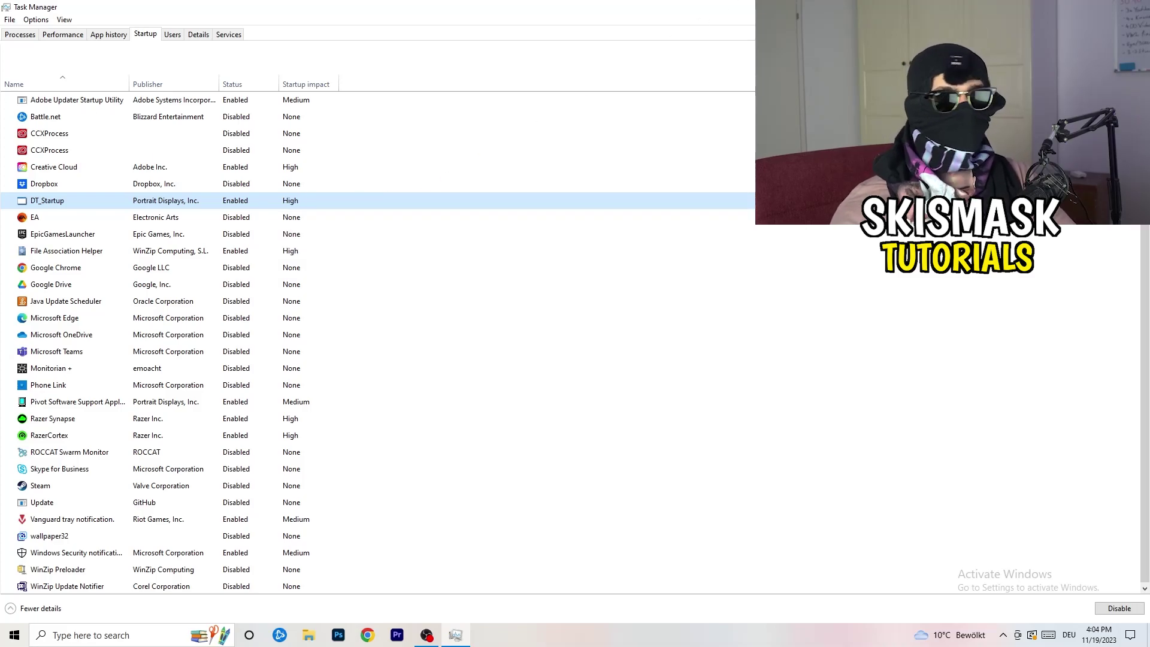
key(alt+F4)
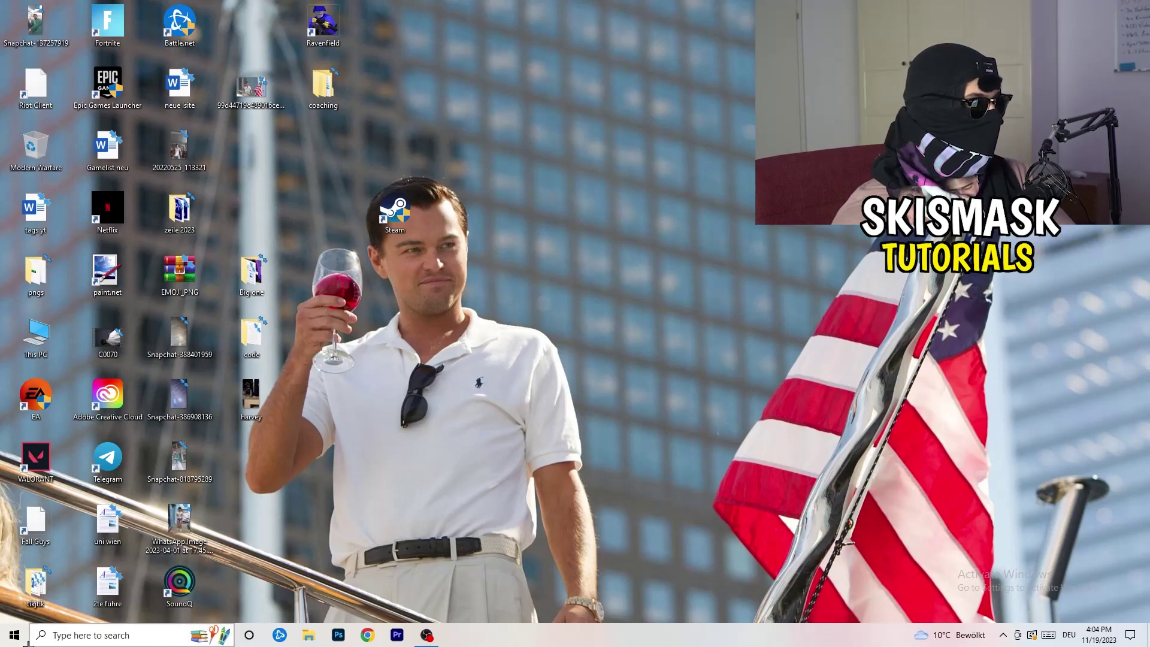
- Reopen Windows Settings from the Start menu
click(9, 639)
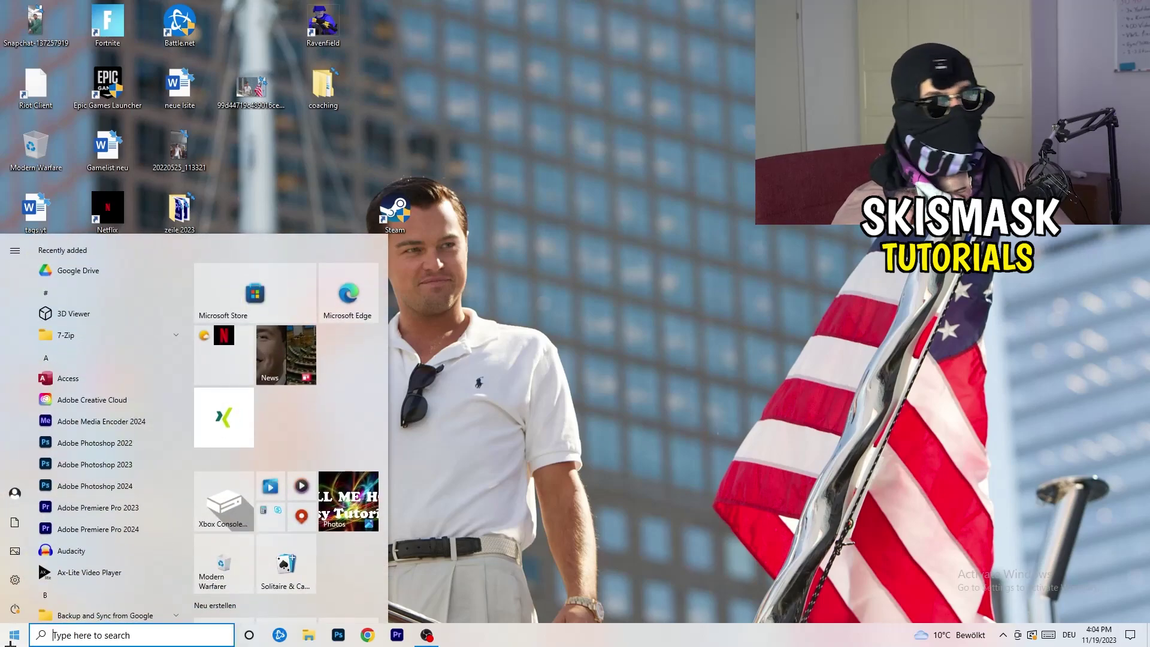
click(12, 587)
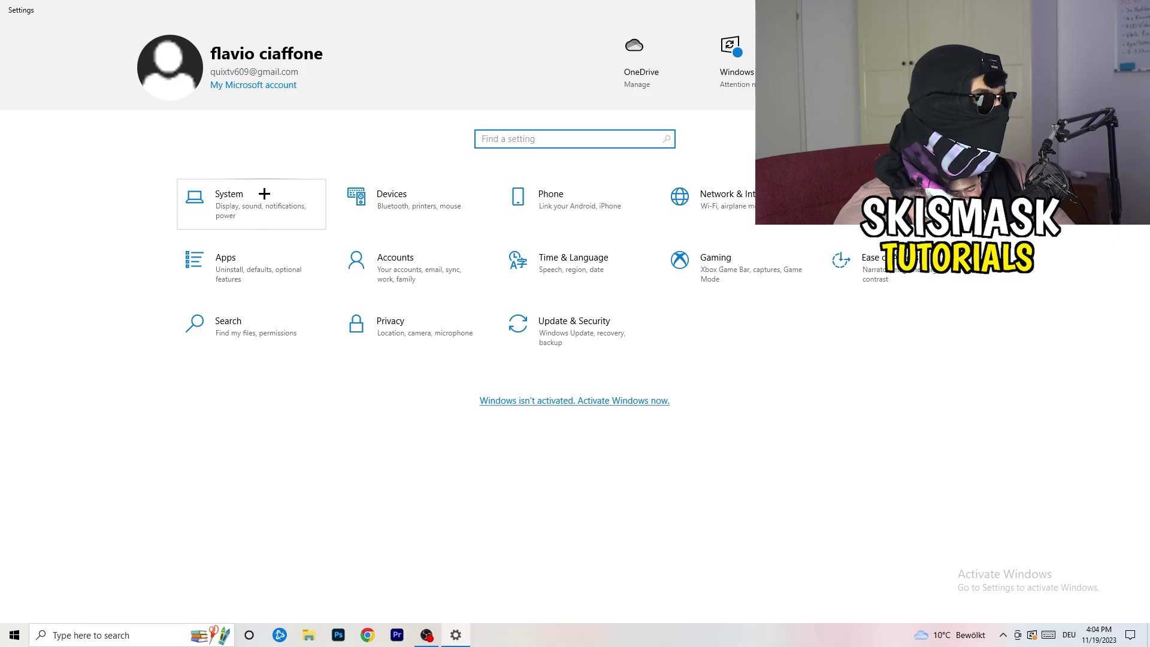
- On System > Display, keep Scale and layout at 100% (Recommended)
click(271, 193)
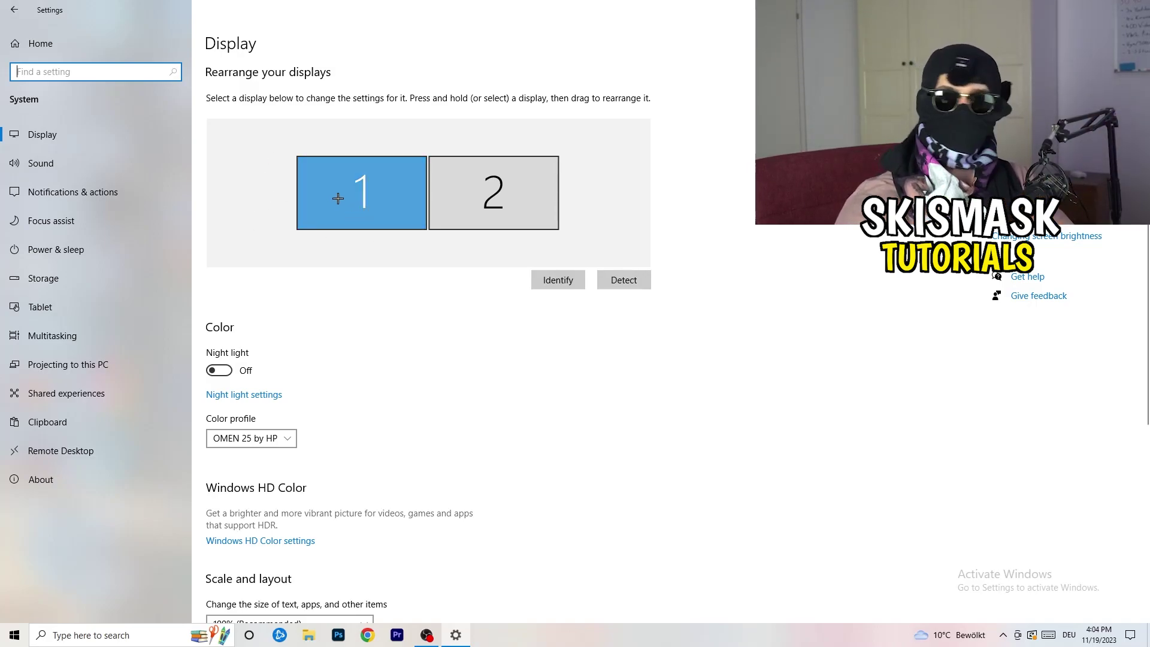
scroll(419, 219, down, 5)
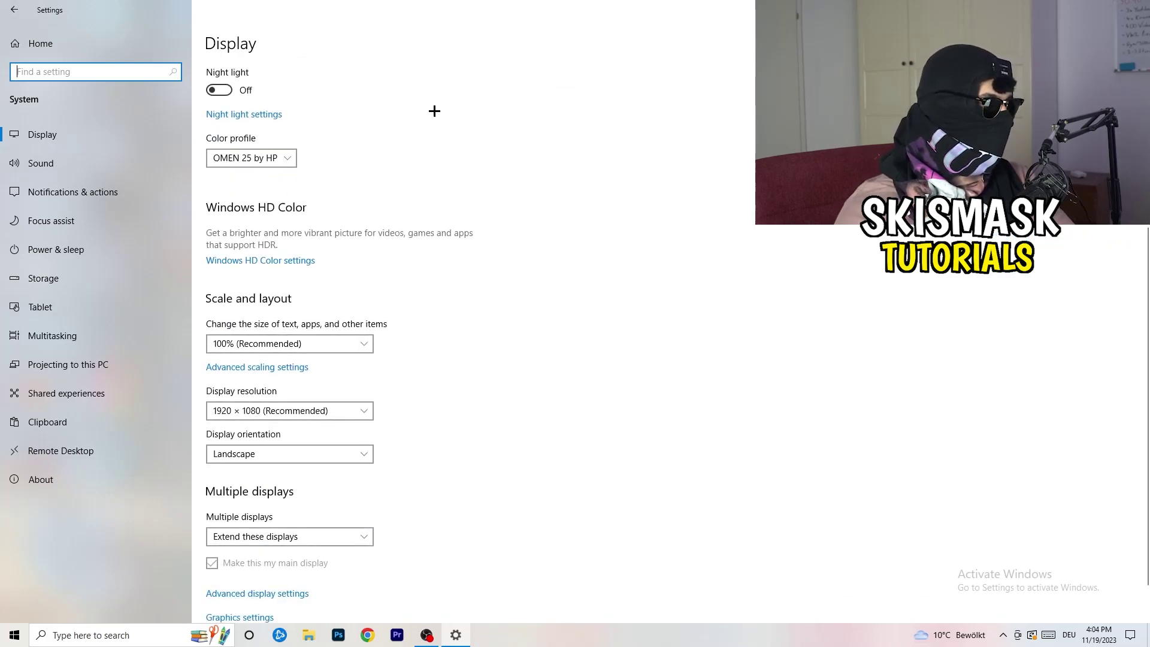
click(323, 343)
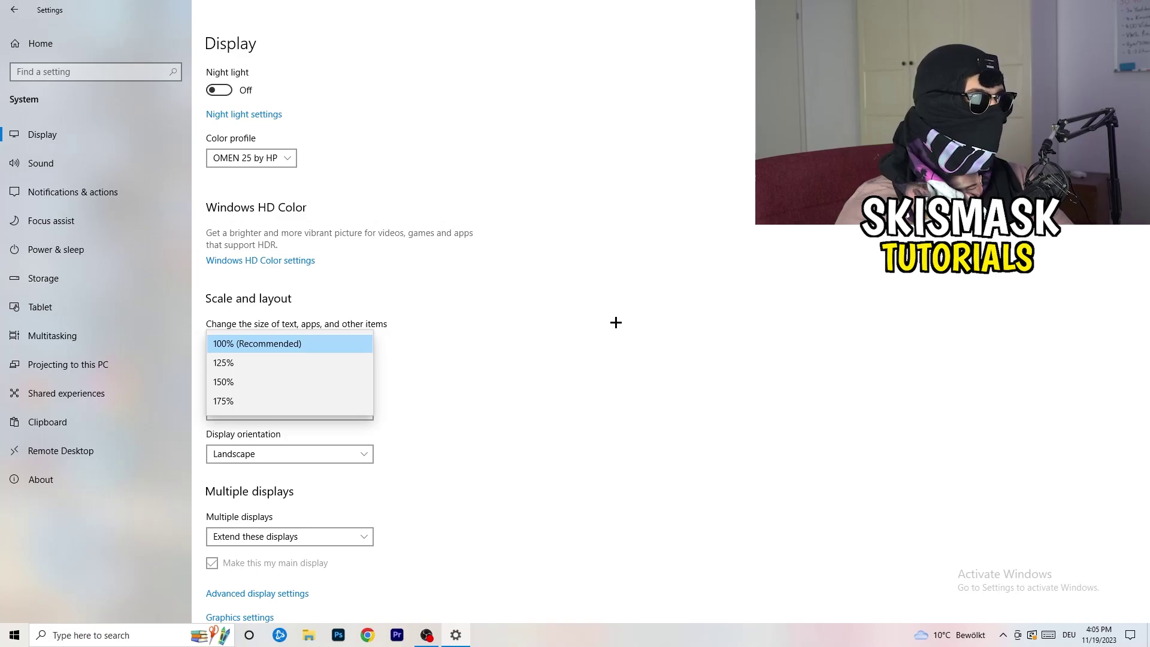
click(583, 314)
scroll(489, 330, down, 1)
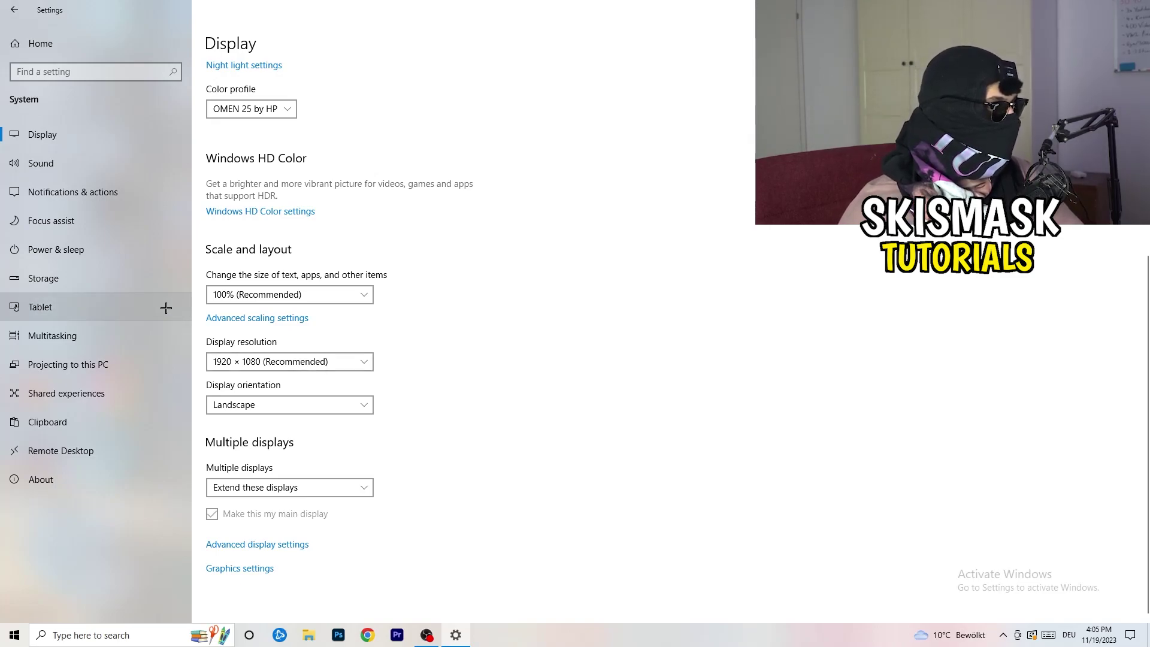
- On Power & sleep, review power plans in Power Options, keeping Balanced, then close it
click(76, 249)
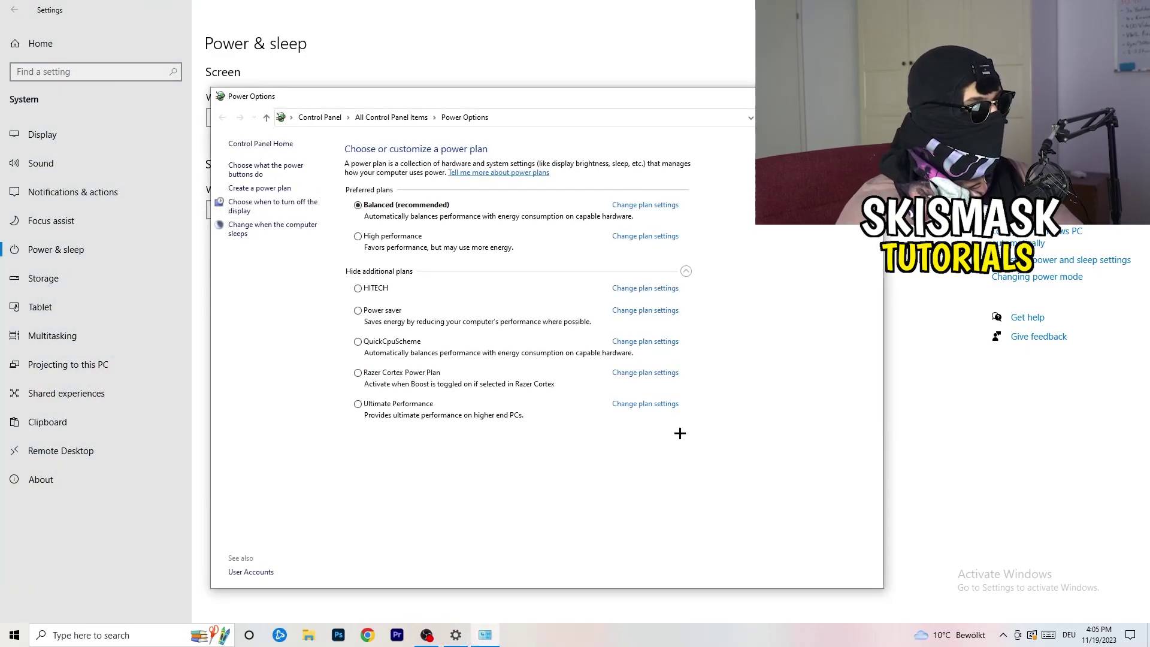
click(686, 272)
click(686, 272)
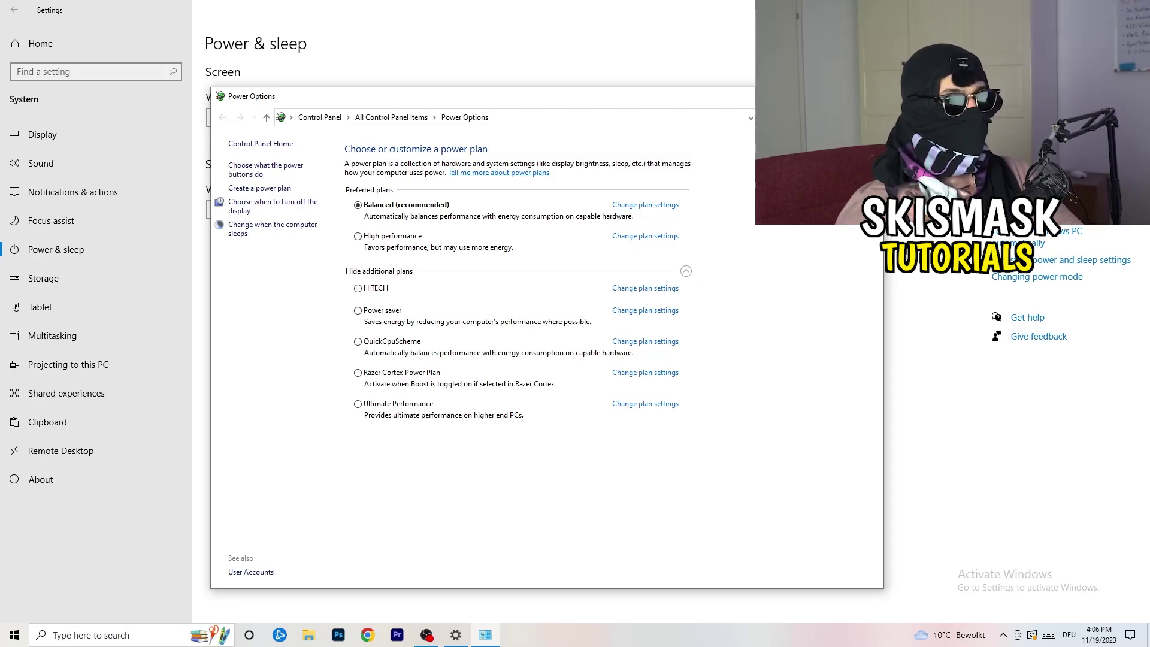
key(alt+F4)
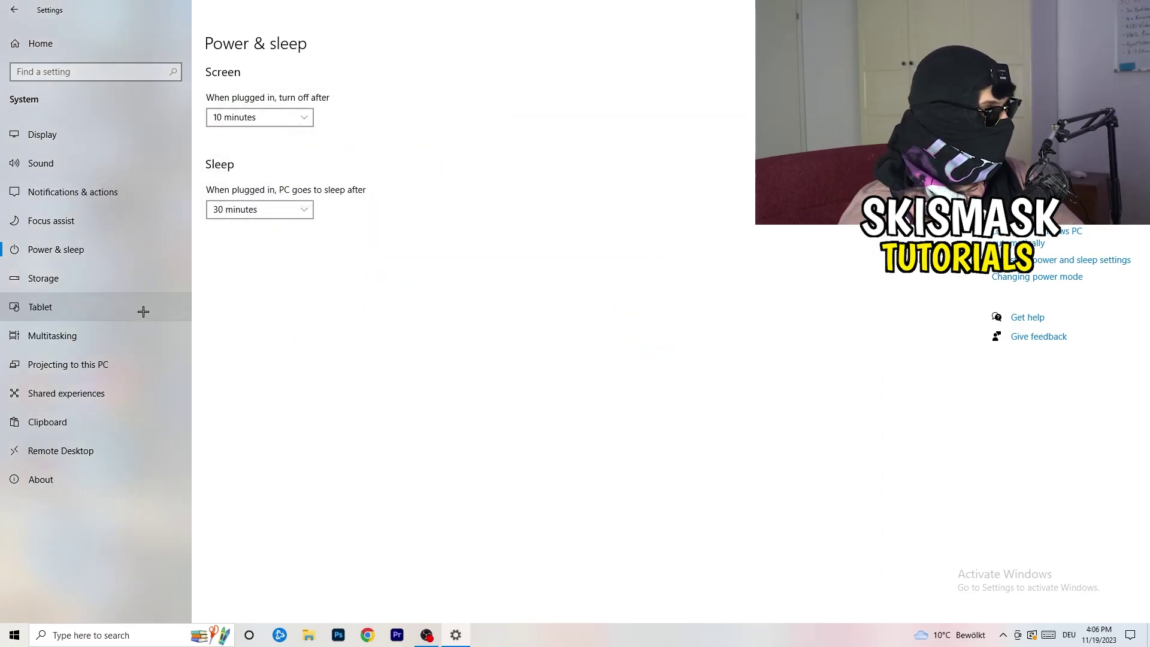
- Configure Storage Sense to run every week and delete unused temporary files
click(79, 286)
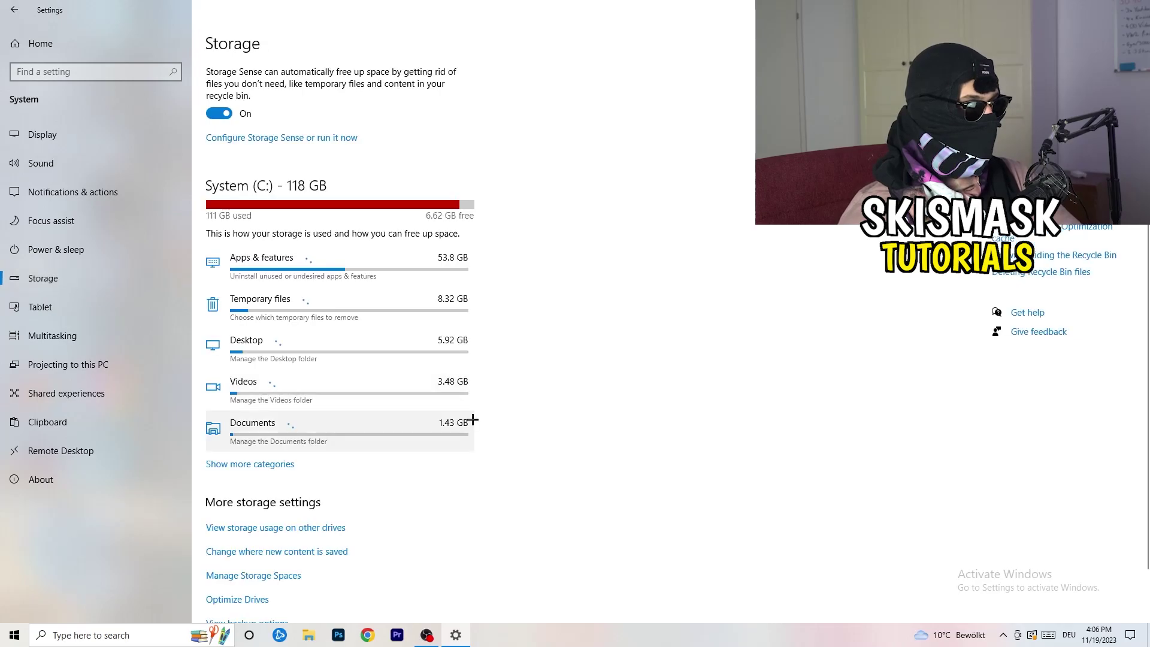
click(288, 139)
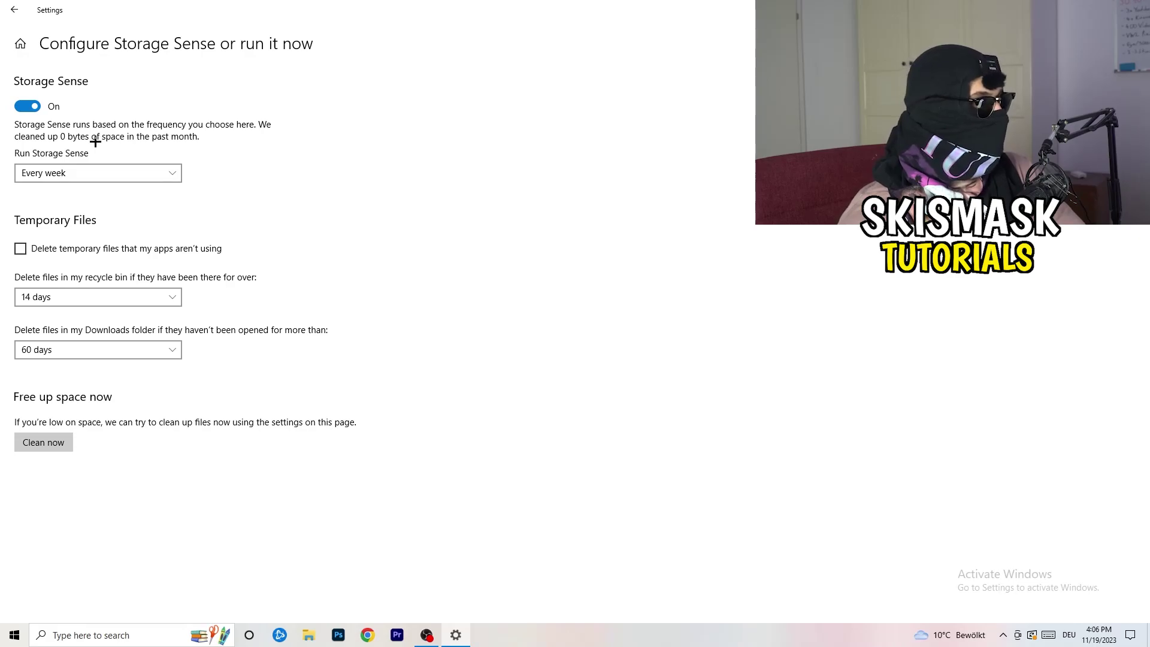
click(96, 173)
click(358, 179)
click(69, 249)
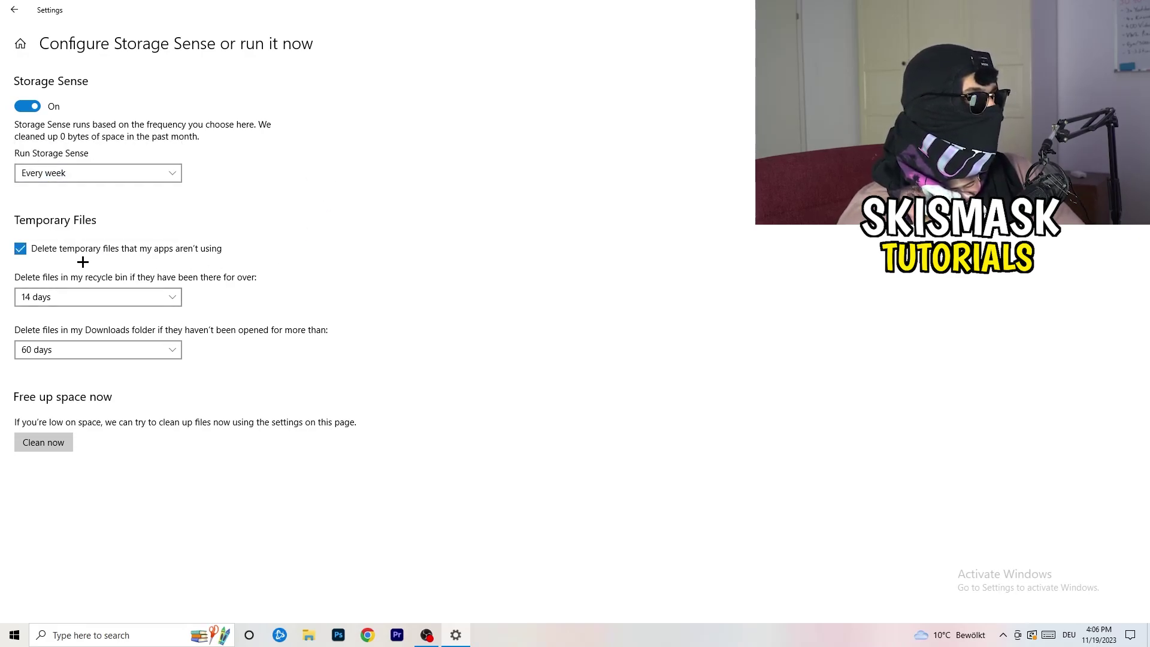
- Keep Recycle Bin at 14 days and Downloads at 60 days, then return to Storage
click(87, 297)
click(395, 236)
click(167, 294)
click(513, 209)
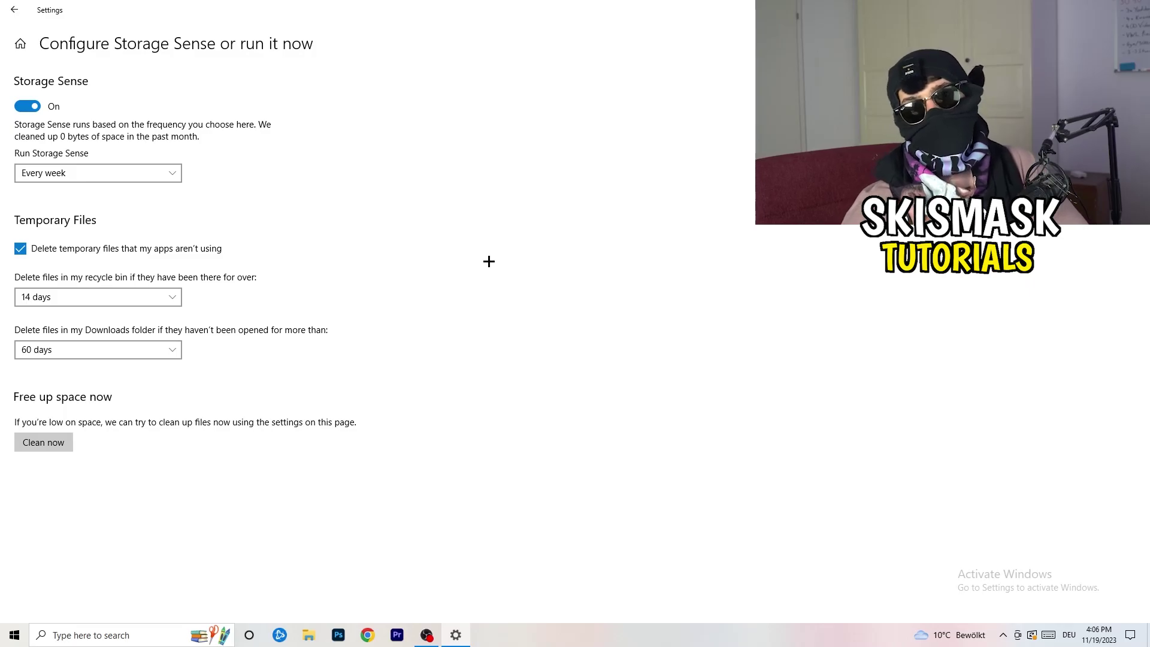
click(105, 351)
click(451, 272)
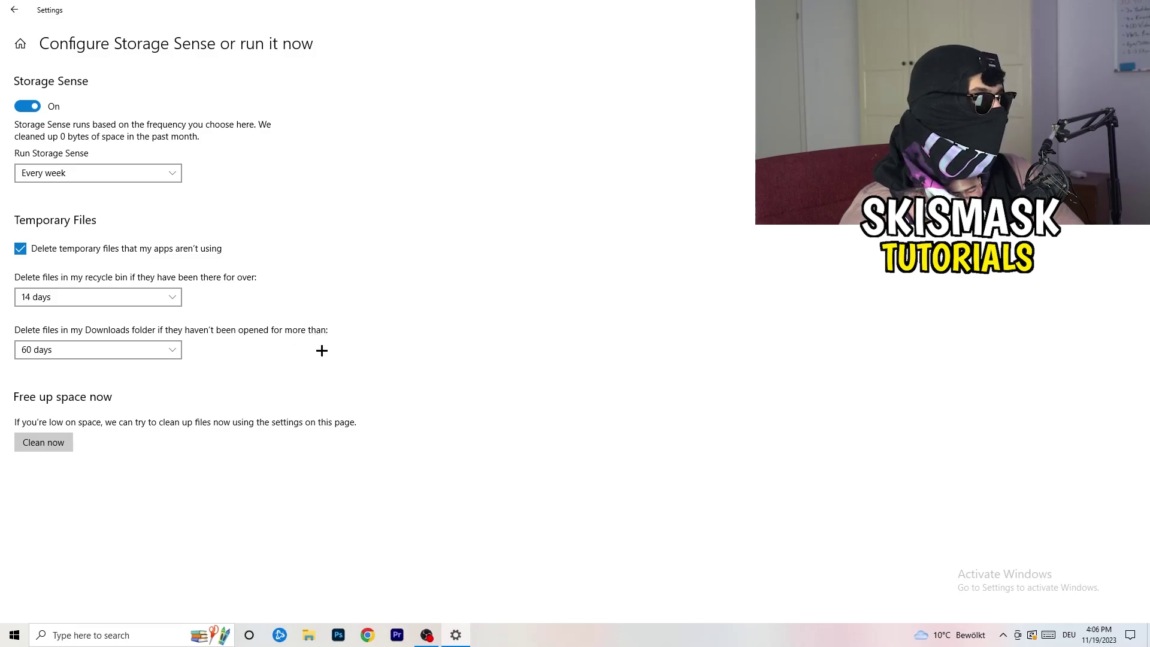
click(136, 351)
click(564, 292)
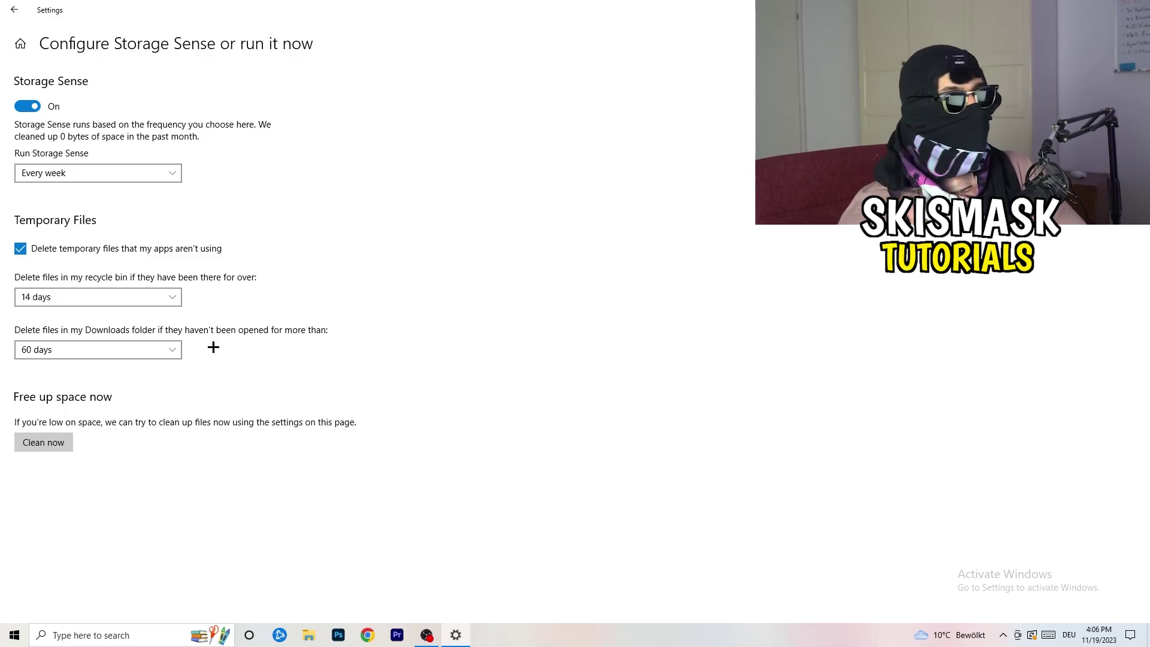
key(alt+Left)
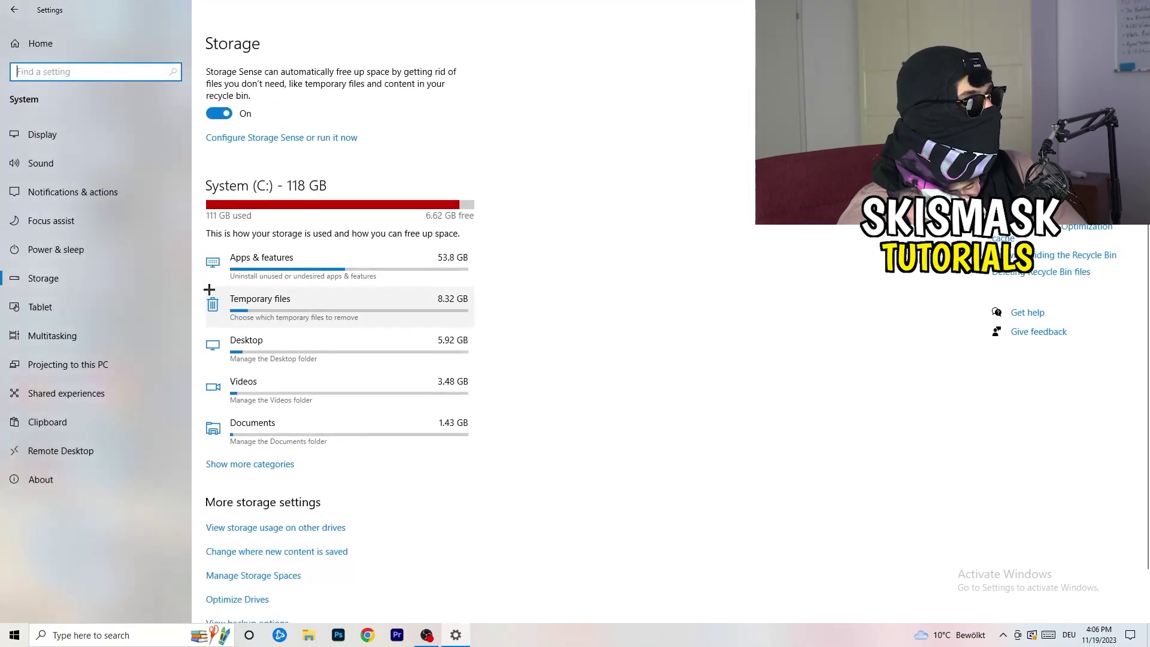
- Review Update & Security, where the cumulative update awaits a restart, then close Settings
key(alt+Left)
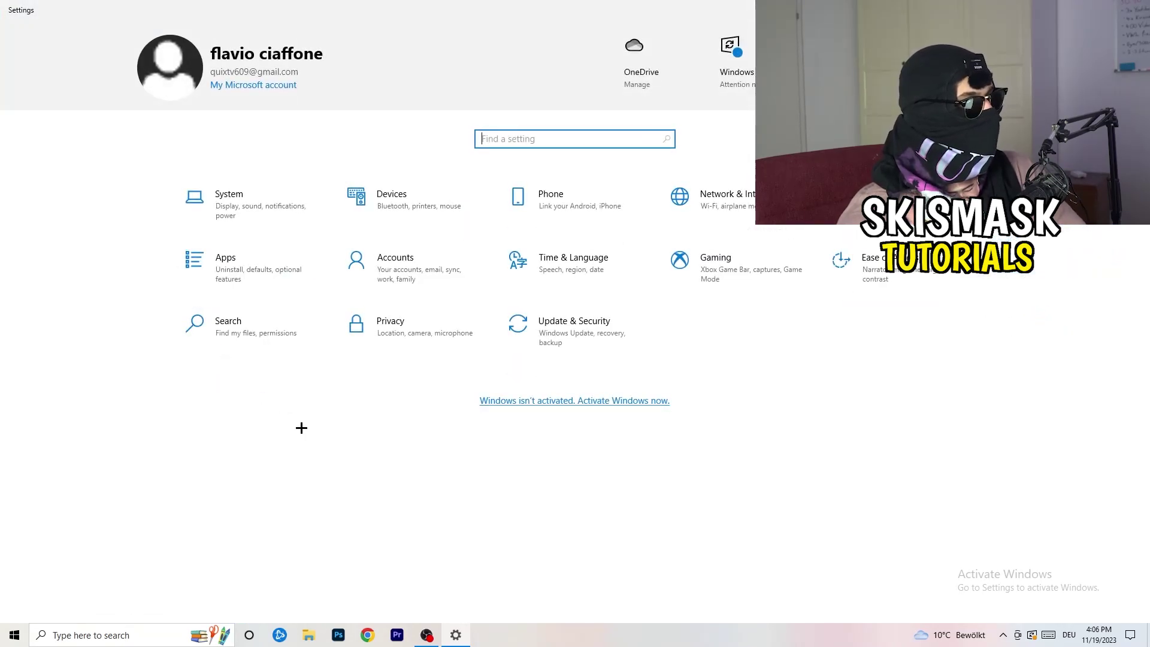
click(566, 337)
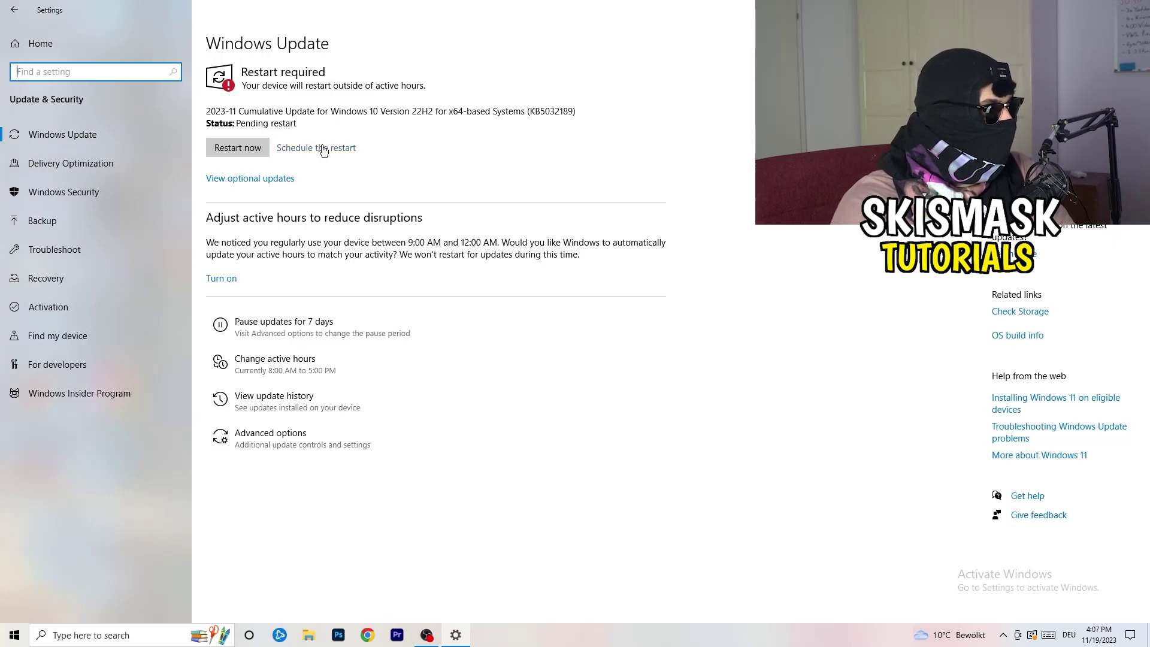
key(alt+F4)
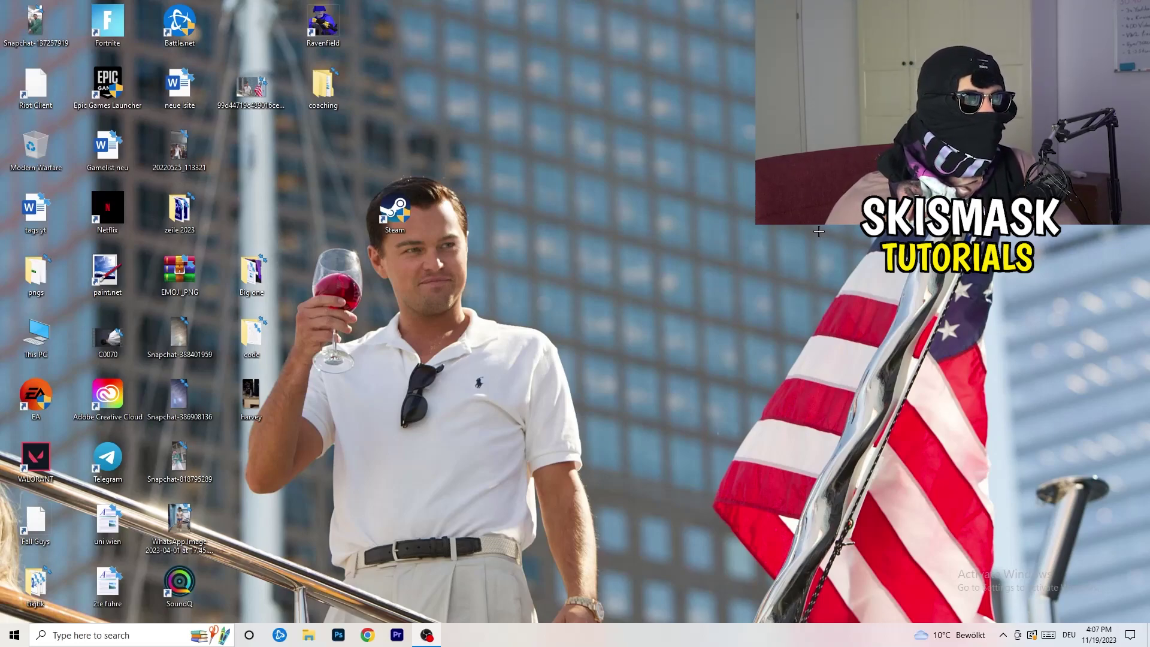
- Launch NVIDIA Control Panel from the desktop context menu
right_click(697, 253)
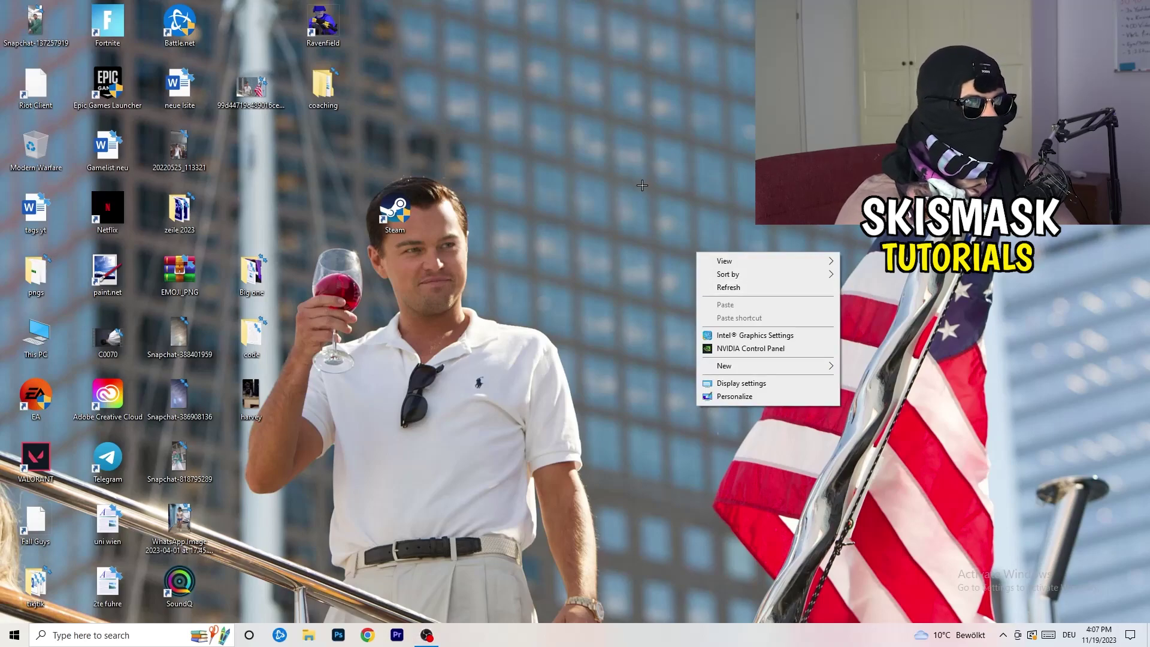
click(766, 349)
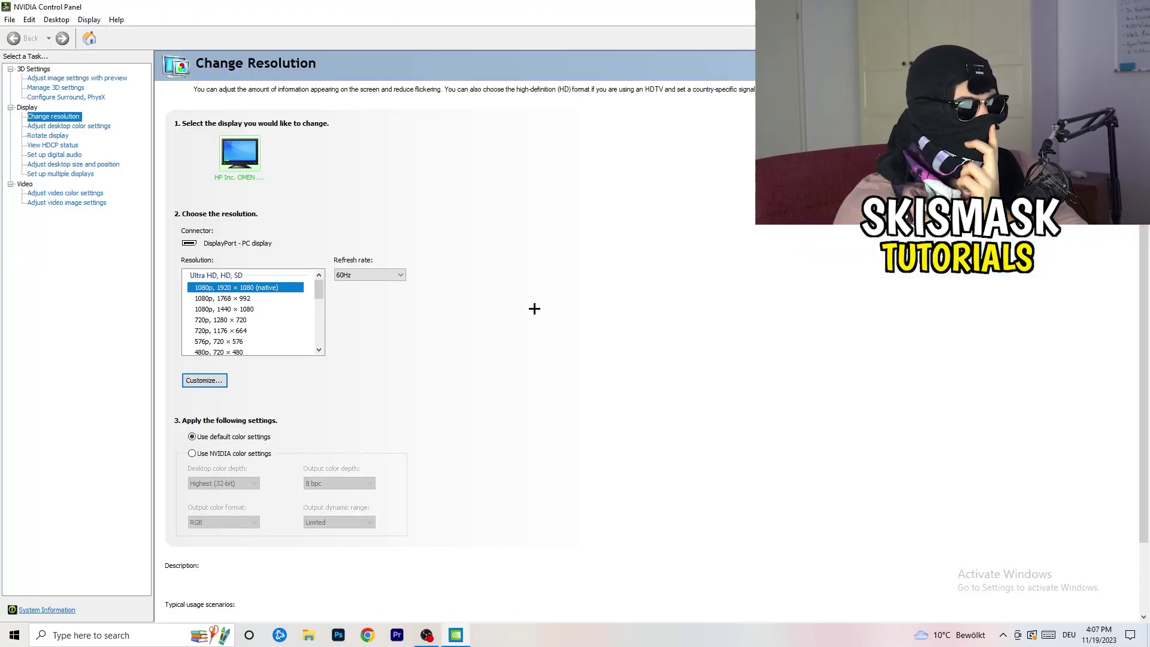
- Check Adjust image settings with preview, leaving it on 'Let the 3D application decide', then close the panel
mouse_move(267, 288)
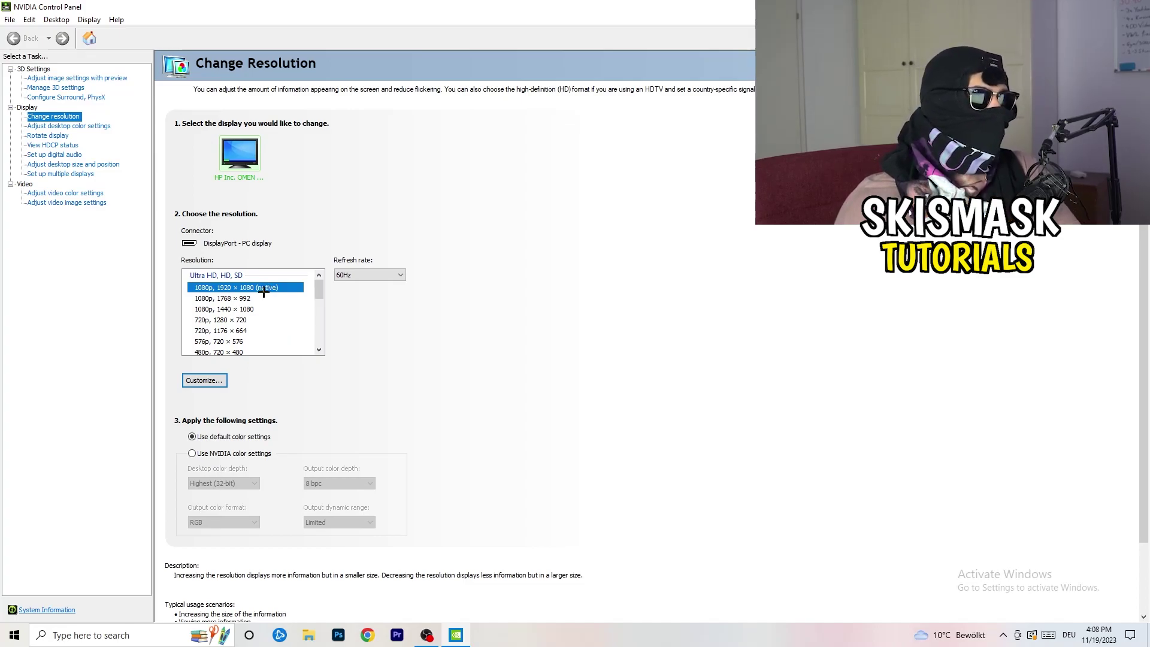
click(63, 80)
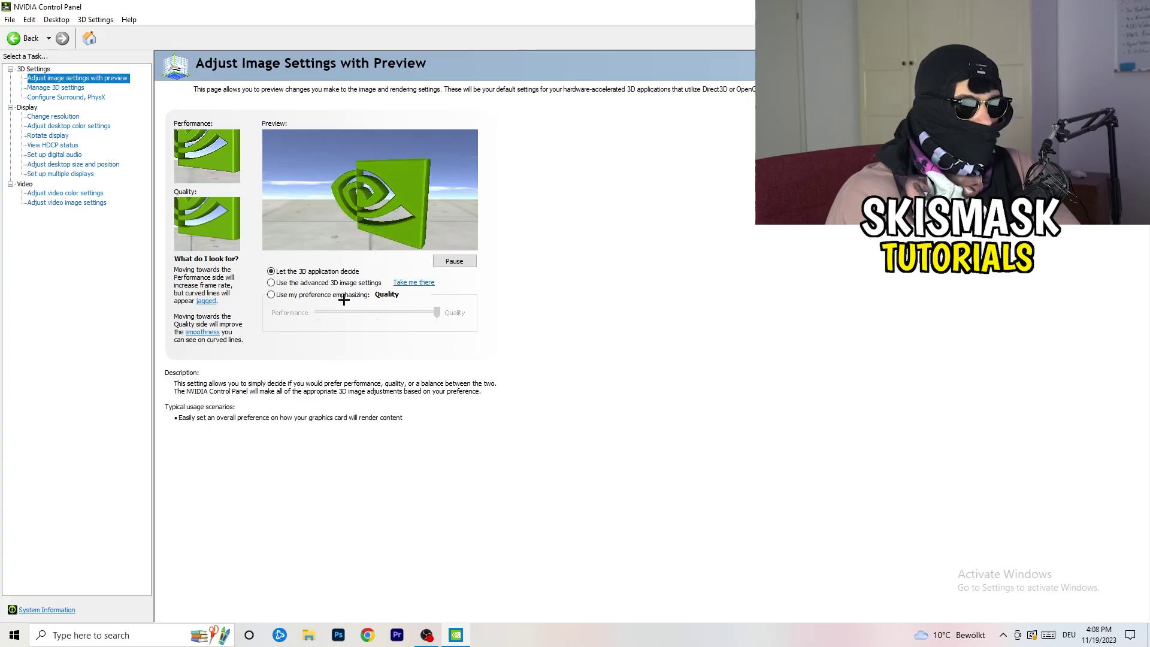
key(alt+F4)
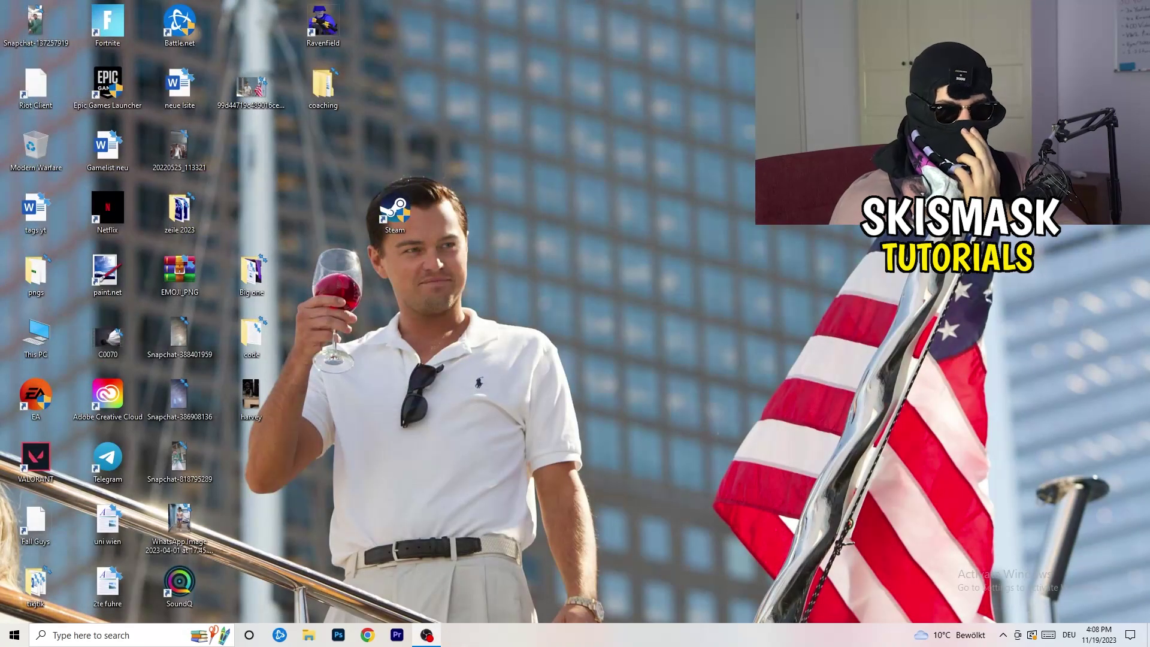